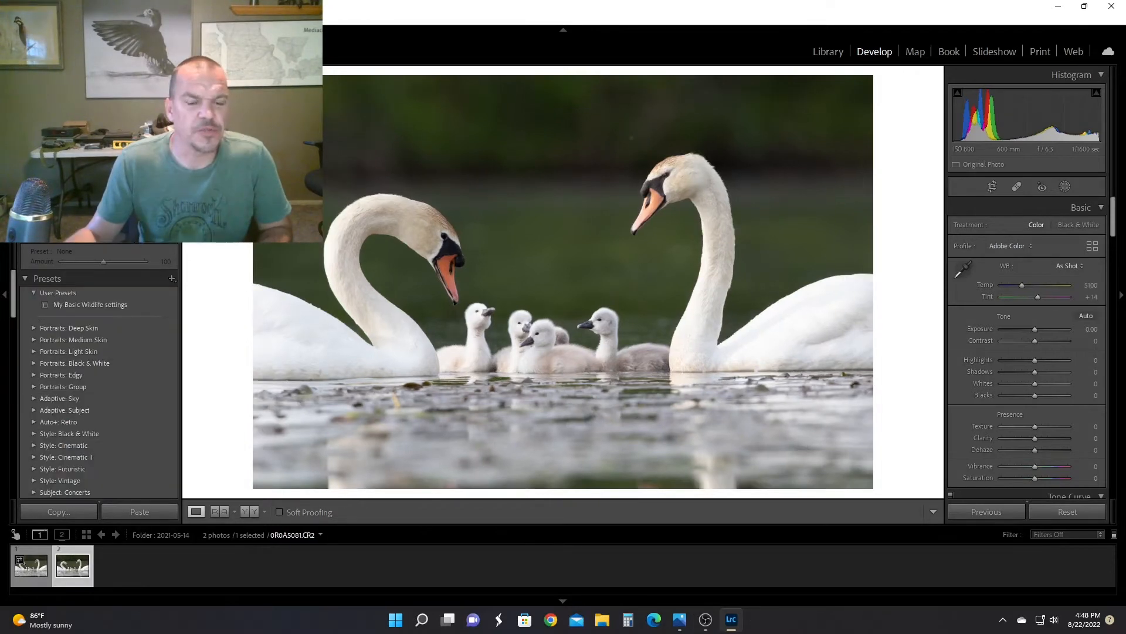
Step: Send the raw swan photo 0R0A5081.CR2 from Lightroom Classic to Topaz DeNoise AI for noise reduction
{"action": "key", "text": "ctrl+r"}
{"action": "right_click", "coordinate": [195, 105]}
{"action": "mouse_move", "coordinate": [339, 162]}
{"action": "left_click", "coordinate": [412, 225]}
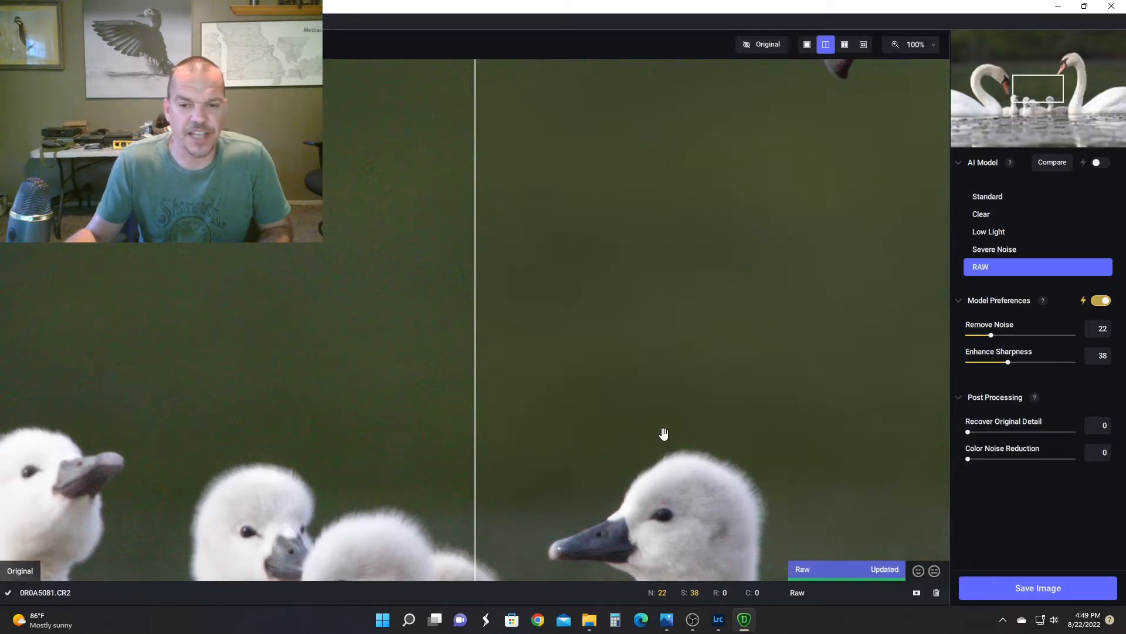
Step: Save the denoised image as 0R0A5081-DeNoiseAI-raw in the source directory with input settings preserved, and close DeNoise AI
{"action": "left_click", "coordinate": [1056, 594]}
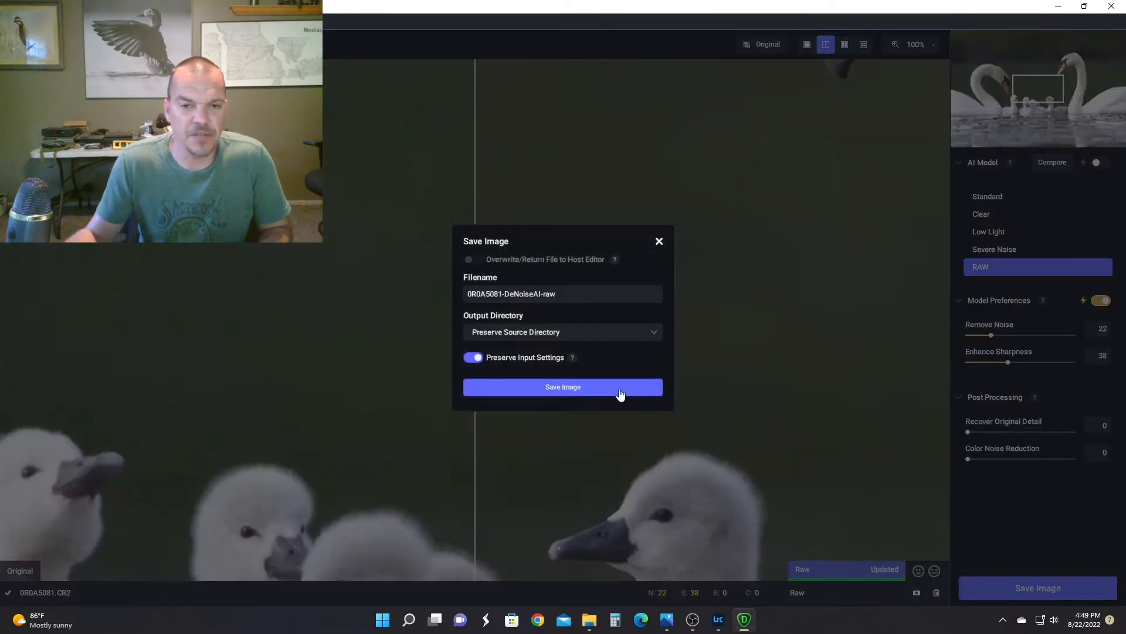
{"action": "left_click", "coordinate": [587, 390]}
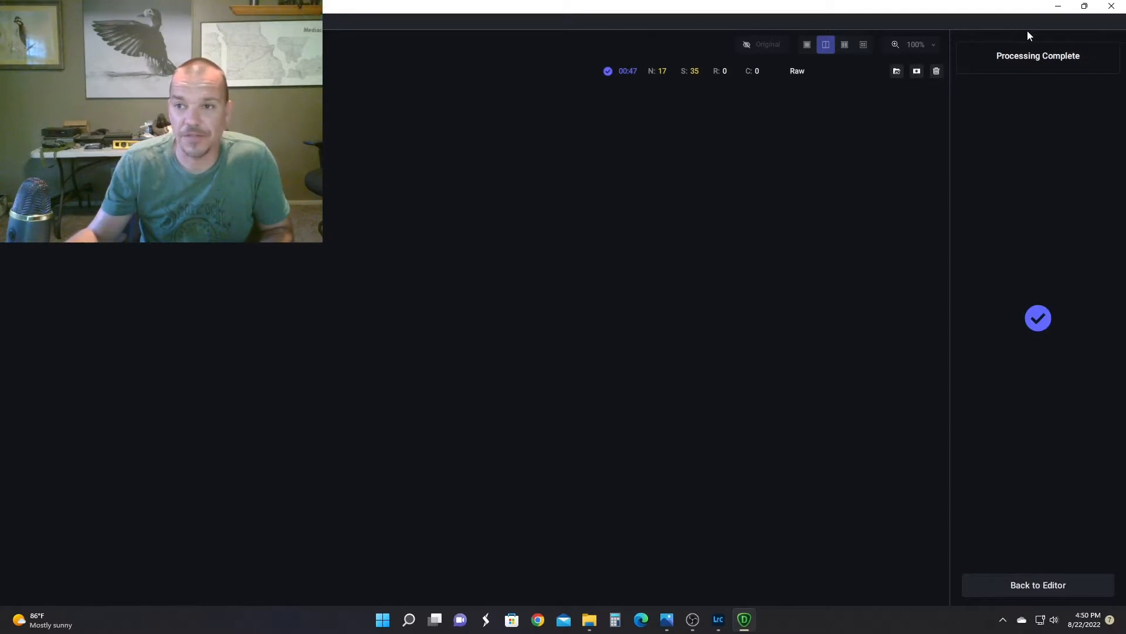
{"action": "left_click", "coordinate": [1113, 7]}
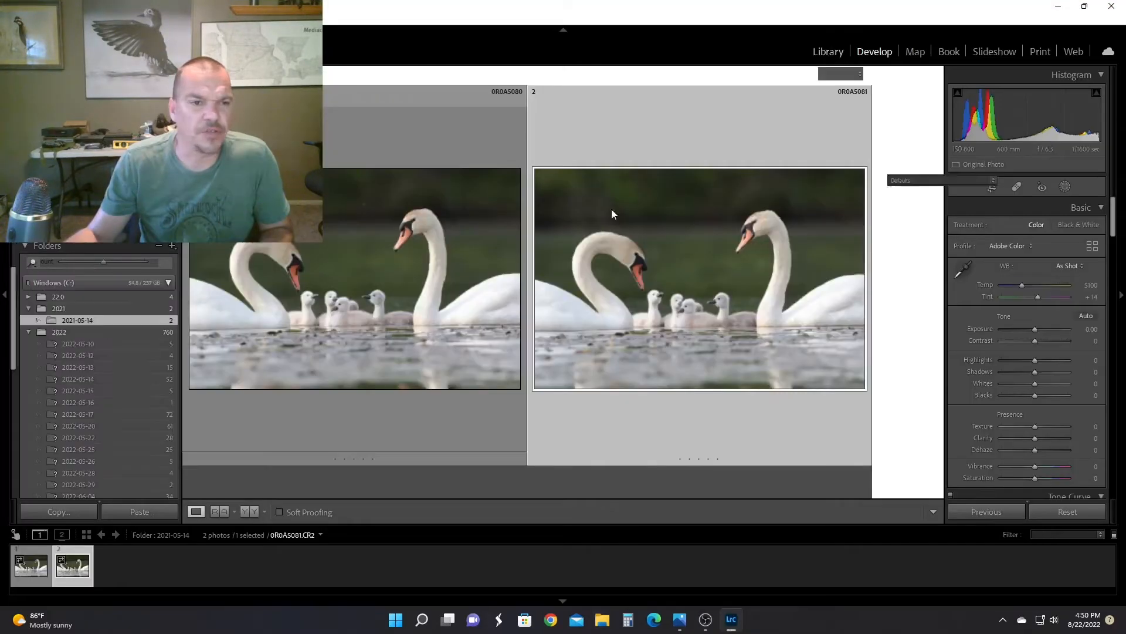
Step: Synchronize the 2021-05-14 folder with the catalog to import the denoised photo
{"action": "right_click", "coordinate": [81, 321]}
{"action": "left_click", "coordinate": [140, 440]}
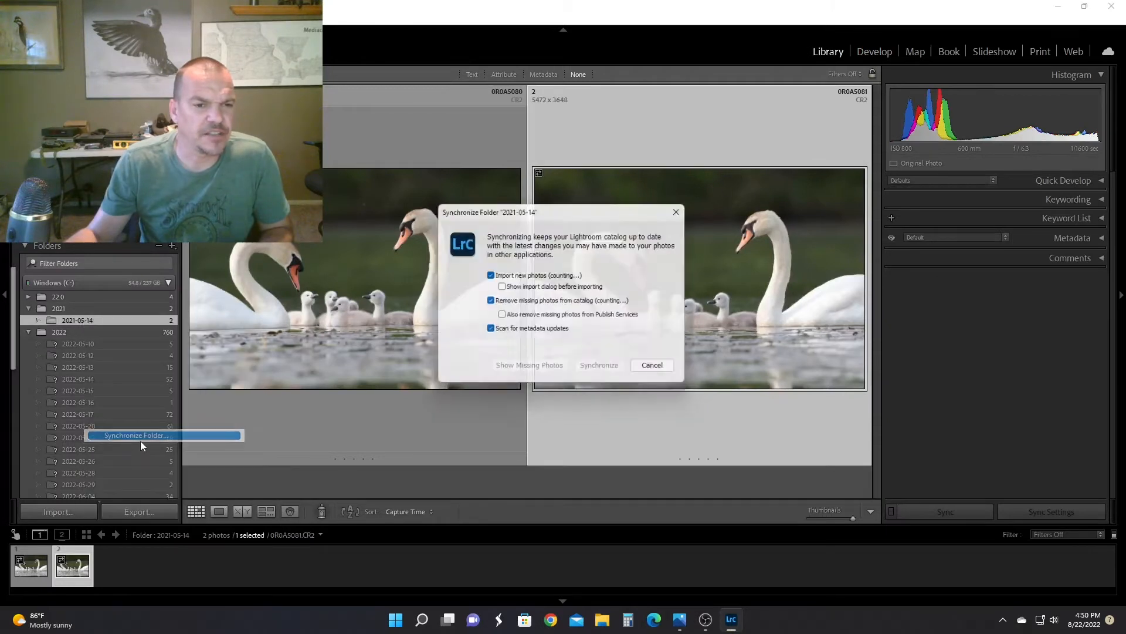
{"action": "left_click", "coordinate": [604, 373]}
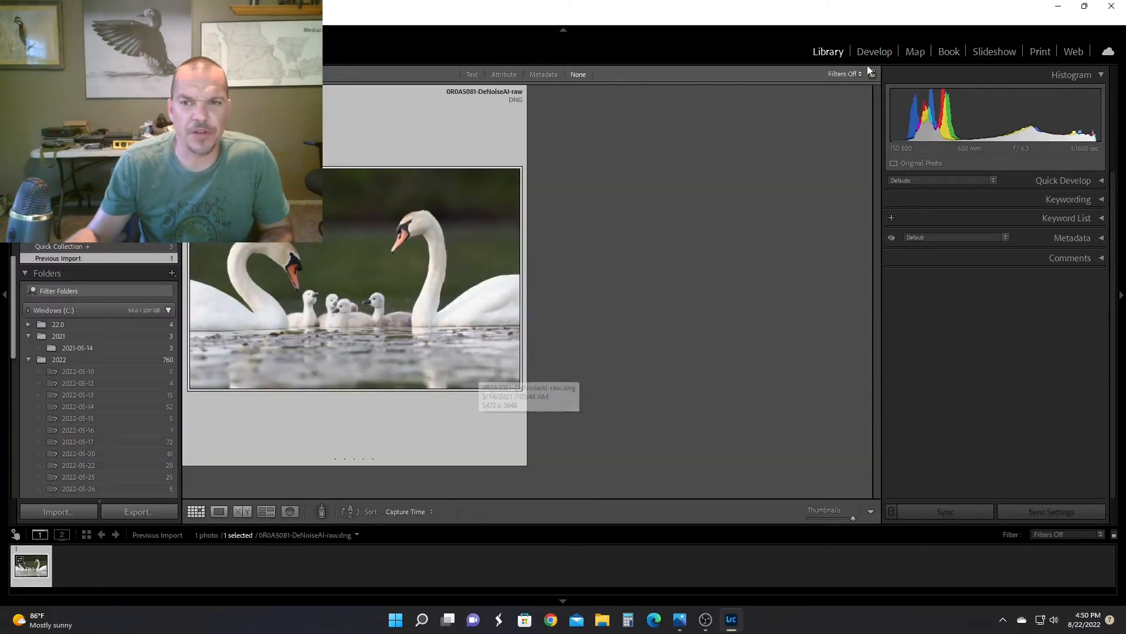
Step: Open the denoised DNG for developing and set its crop to a 16 x 9 aspect ratio
{"action": "left_click", "coordinate": [874, 51]}
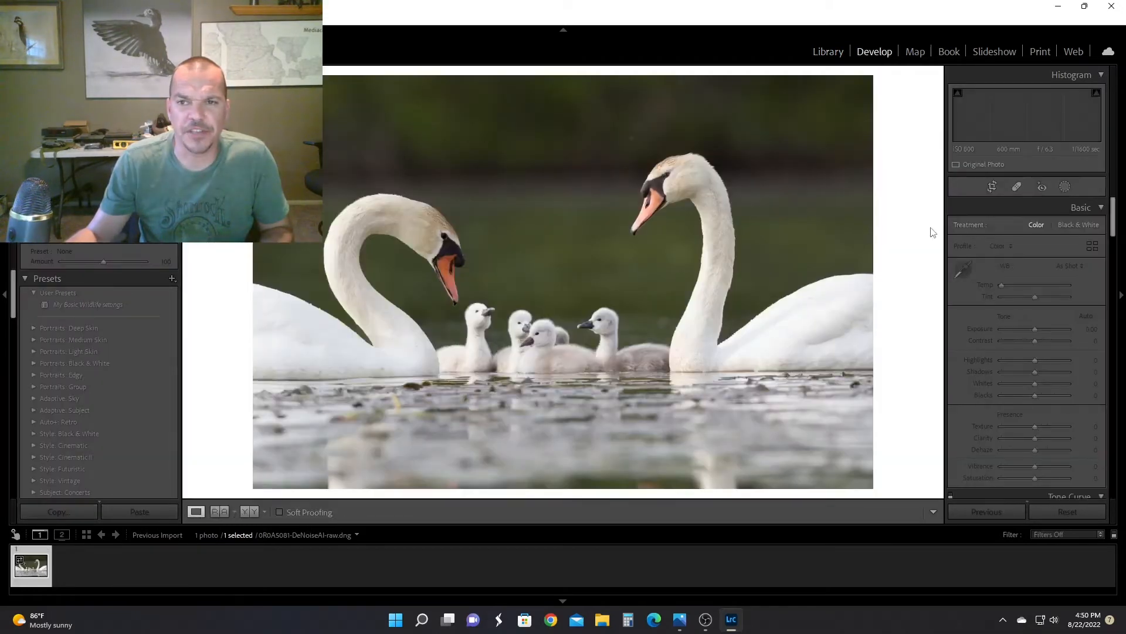
{"action": "left_click", "coordinate": [991, 187]}
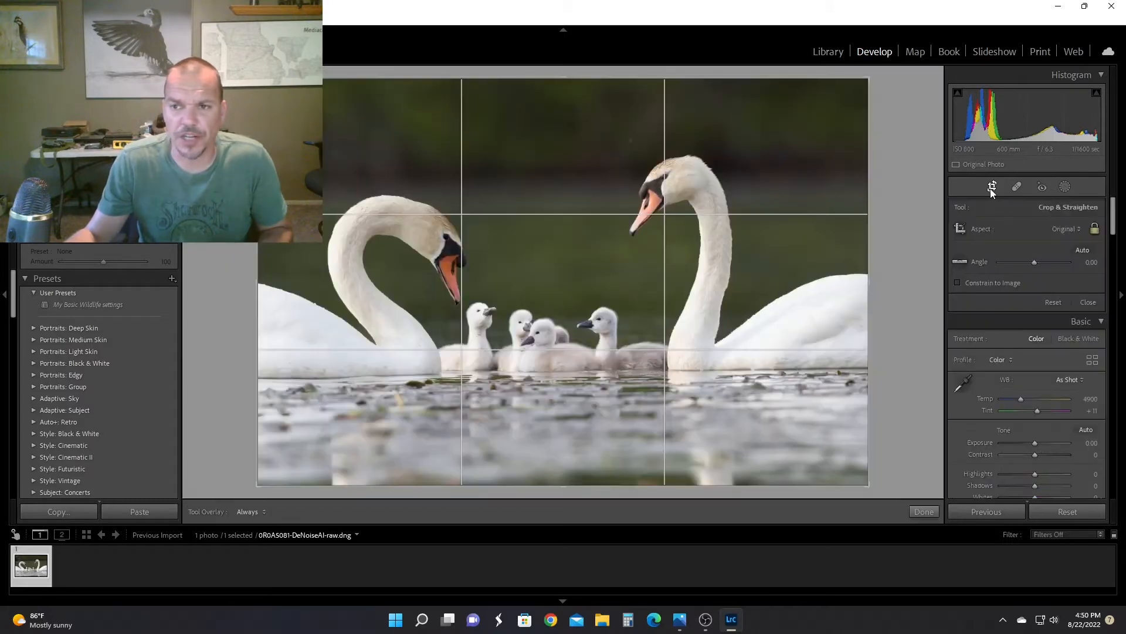
{"action": "left_click", "coordinate": [1080, 230]}
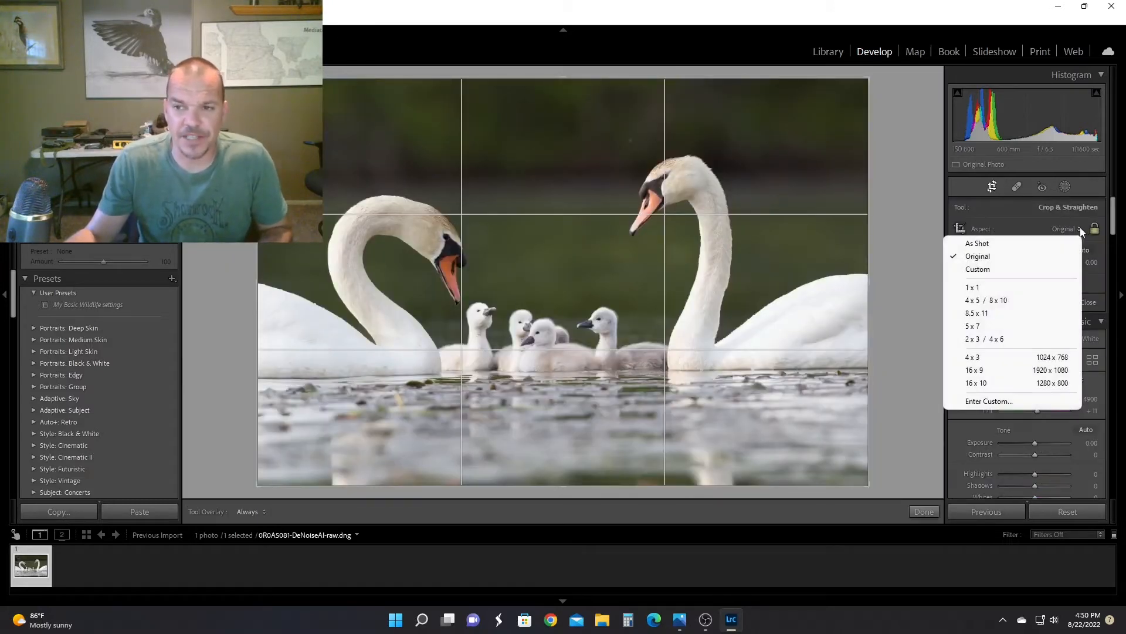
{"action": "left_click", "coordinate": [997, 369]}
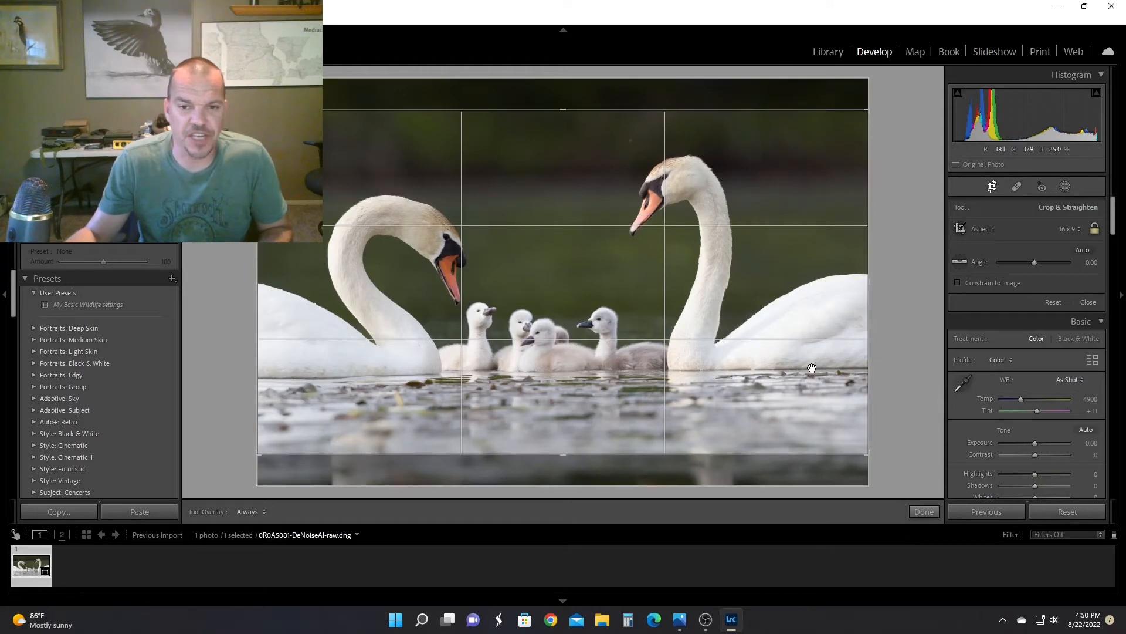
Step: Straighten the photo along the waterline by 1.00 degree and apply the crop
{"action": "left_click", "coordinate": [961, 262]}
{"action": "left_click_drag", "start_coordinate": [428, 378], "coordinate": [775, 369]}
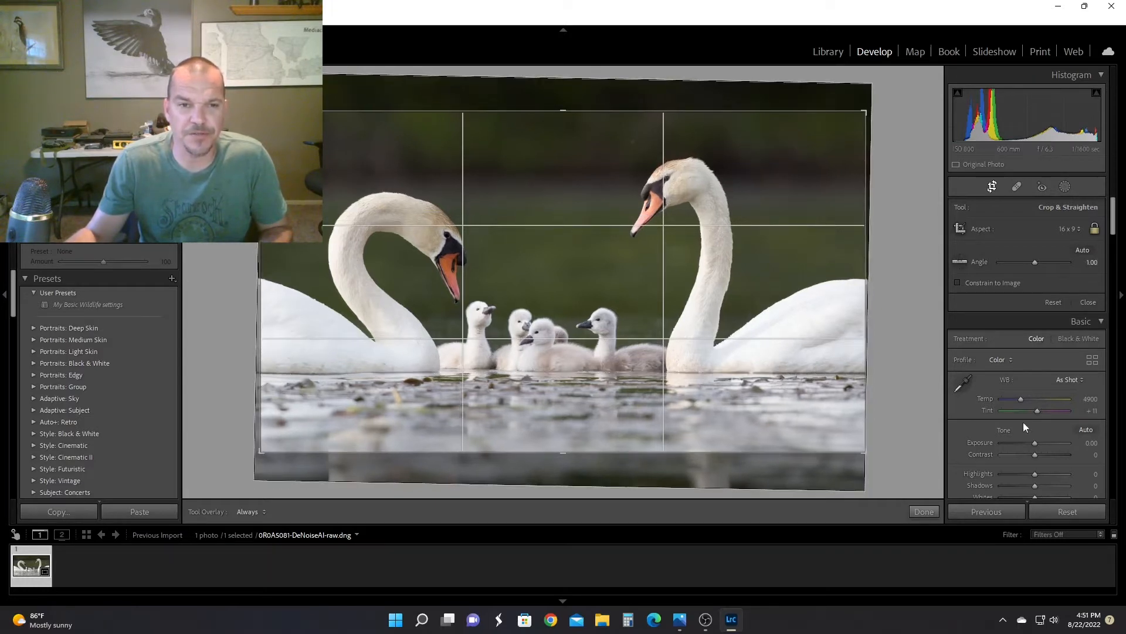
{"action": "left_click", "coordinate": [923, 511]}
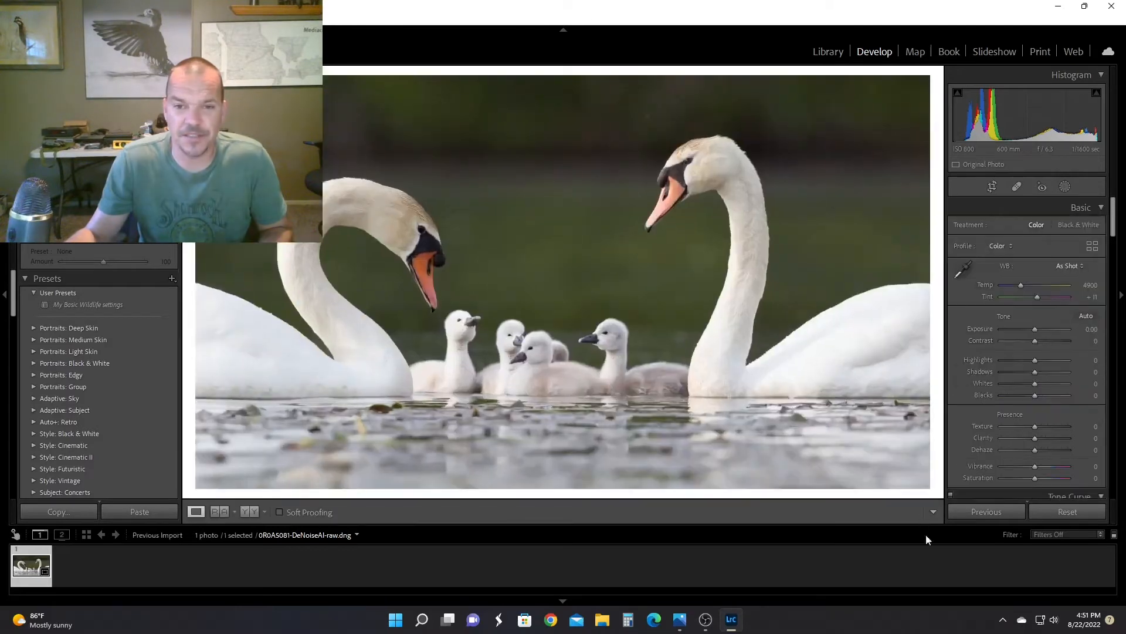
Step: Create a subject mask for the swans and brush in the missed cygnet's back with size 5.0, flow 52 and density 55
{"action": "left_click", "coordinate": [1064, 186]}
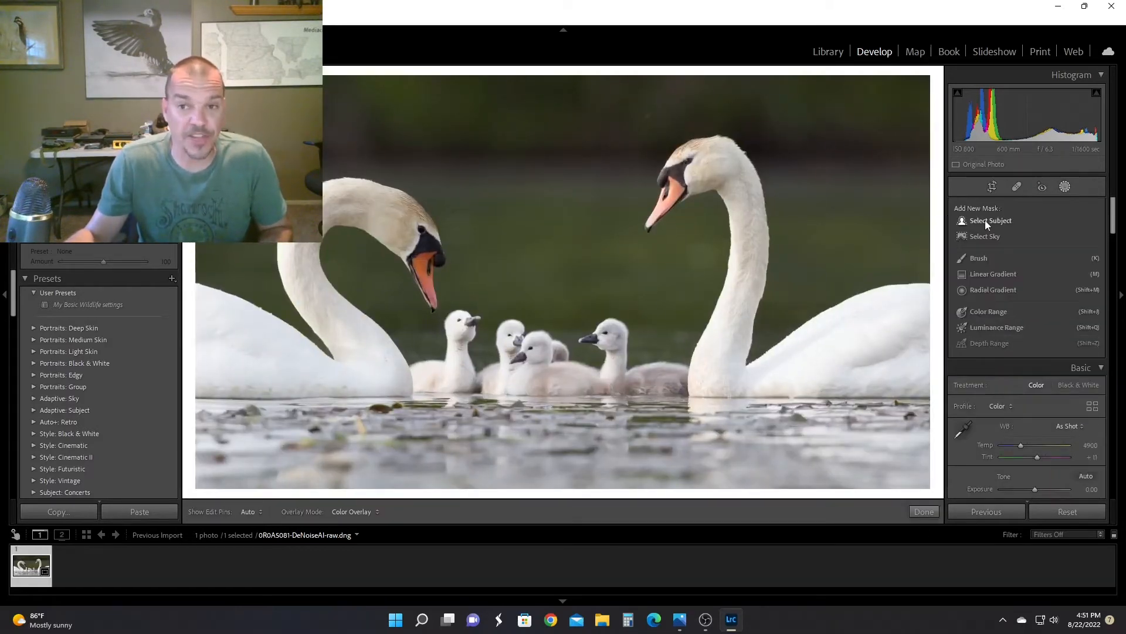
{"action": "left_click", "coordinate": [986, 220]}
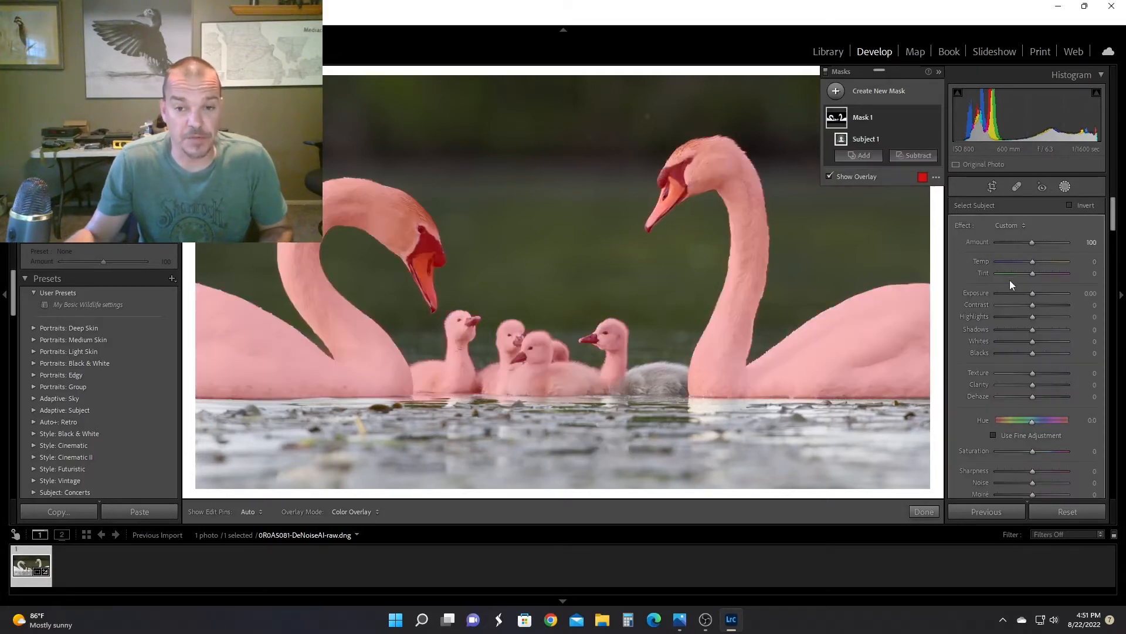
{"action": "left_click", "coordinate": [871, 160]}
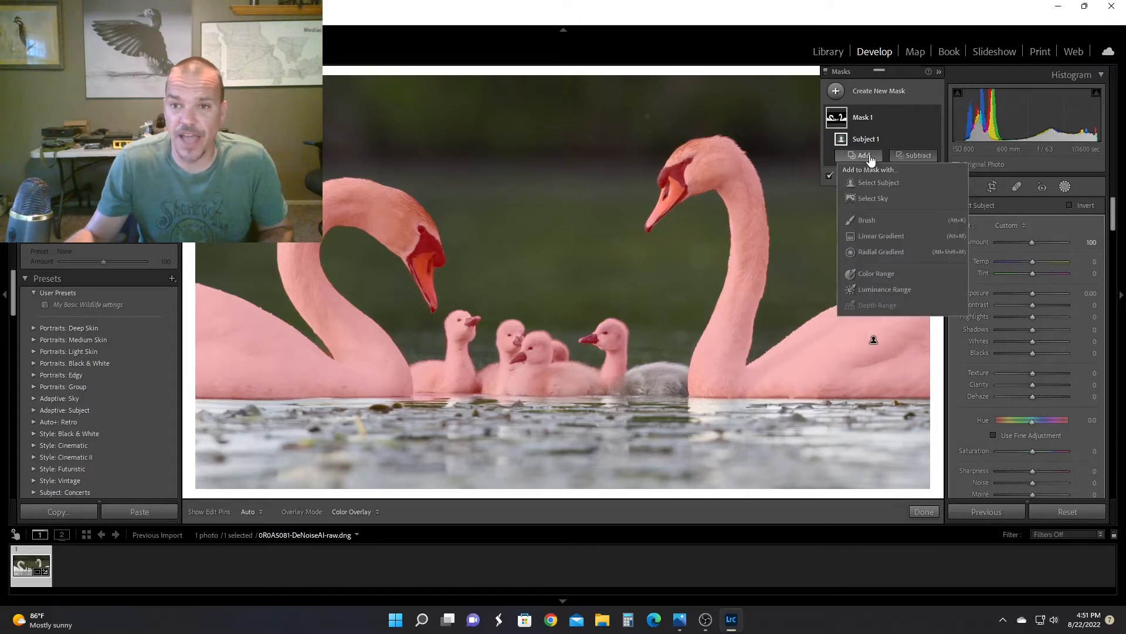
{"action": "left_click", "coordinate": [875, 220]}
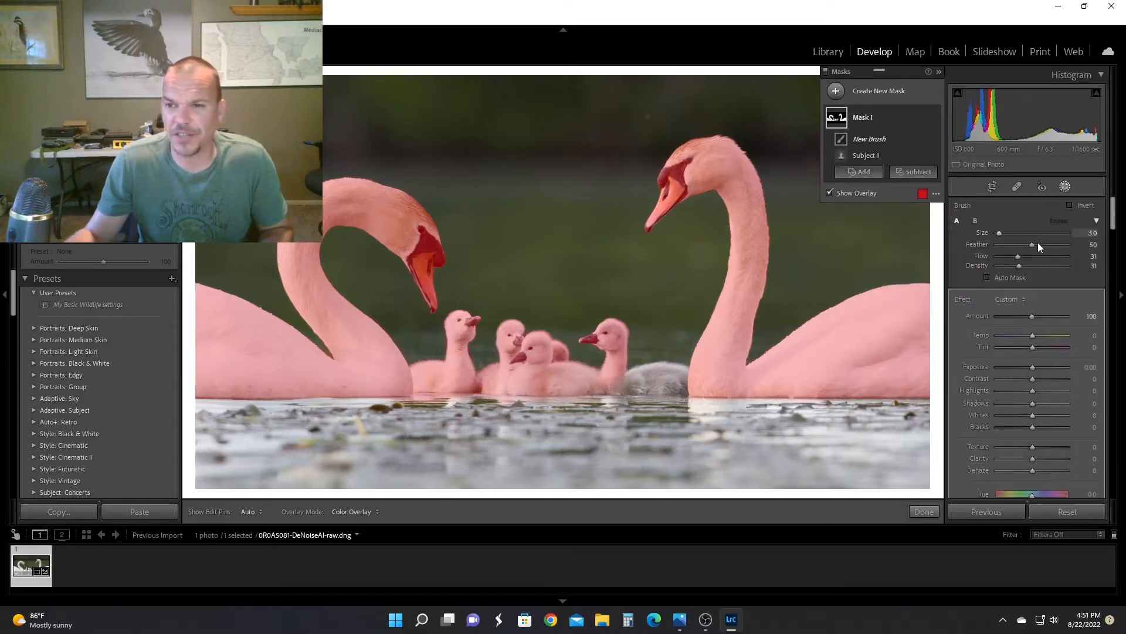
{"action": "left_click", "coordinate": [1033, 256]}
{"action": "left_click", "coordinate": [1036, 265]}
{"action": "scroll", "coordinate": [627, 390], "scroll_direction": "up", "scroll_amount": 2}
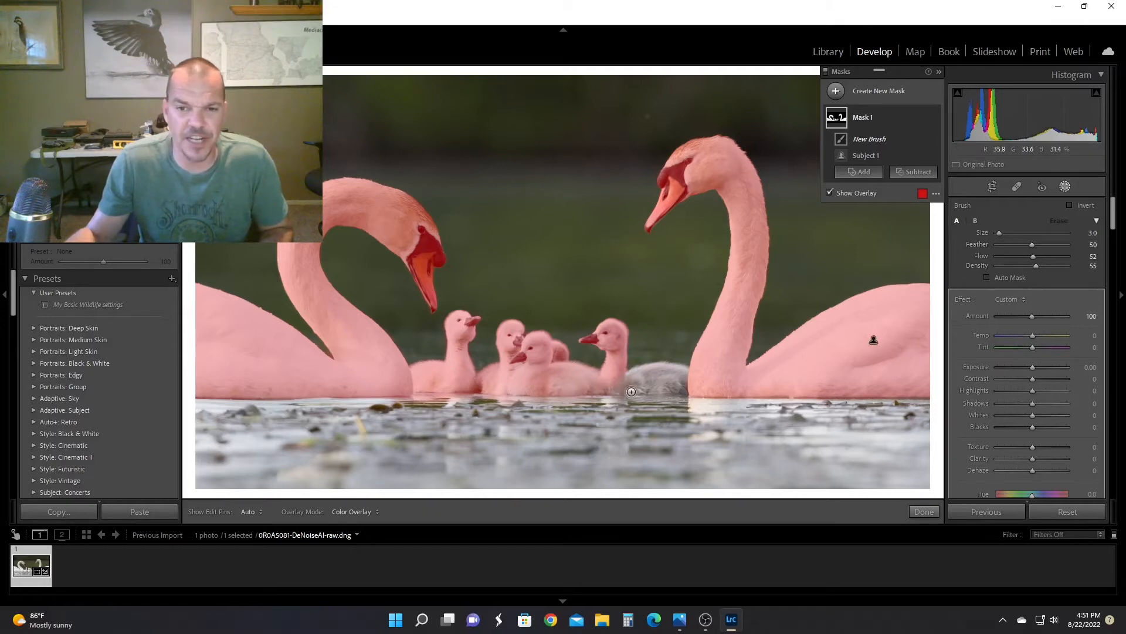
{"action": "key", "text": "h"}
{"action": "mouse_move", "coordinate": [639, 379]}
{"action": "left_mouse_down"}
{"action": "mouse_move", "coordinate": [688, 374]}
{"action": "mouse_move", "coordinate": [648, 374]}
{"action": "mouse_move", "coordinate": [692, 385]}
{"action": "mouse_move", "coordinate": [635, 385]}
{"action": "left_mouse_up"}
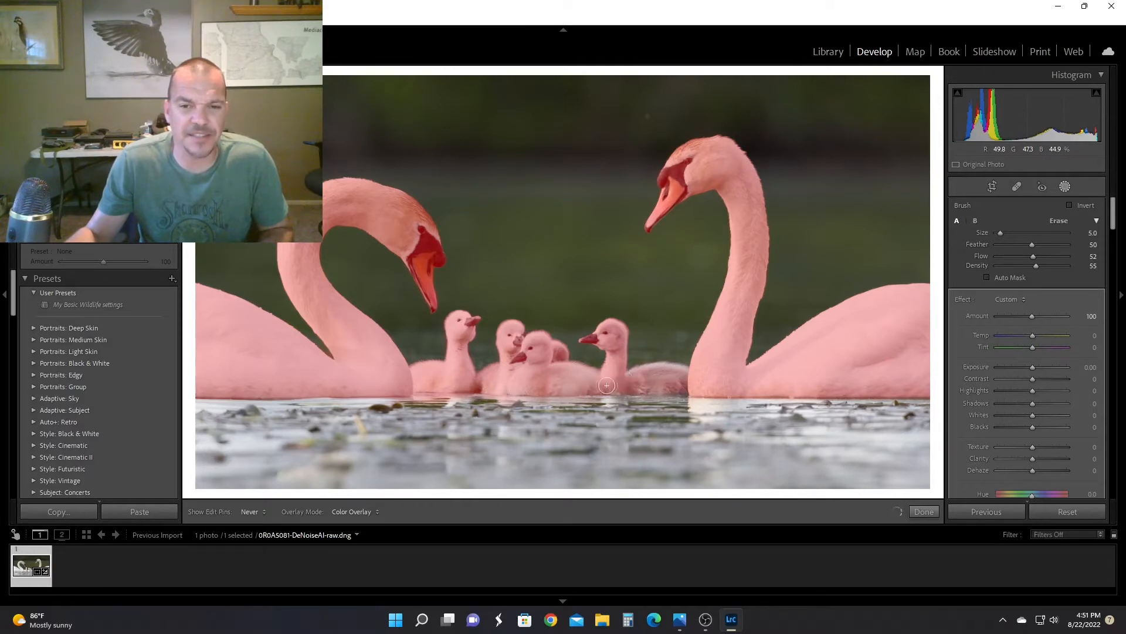
{"action": "key", "text": "h"}
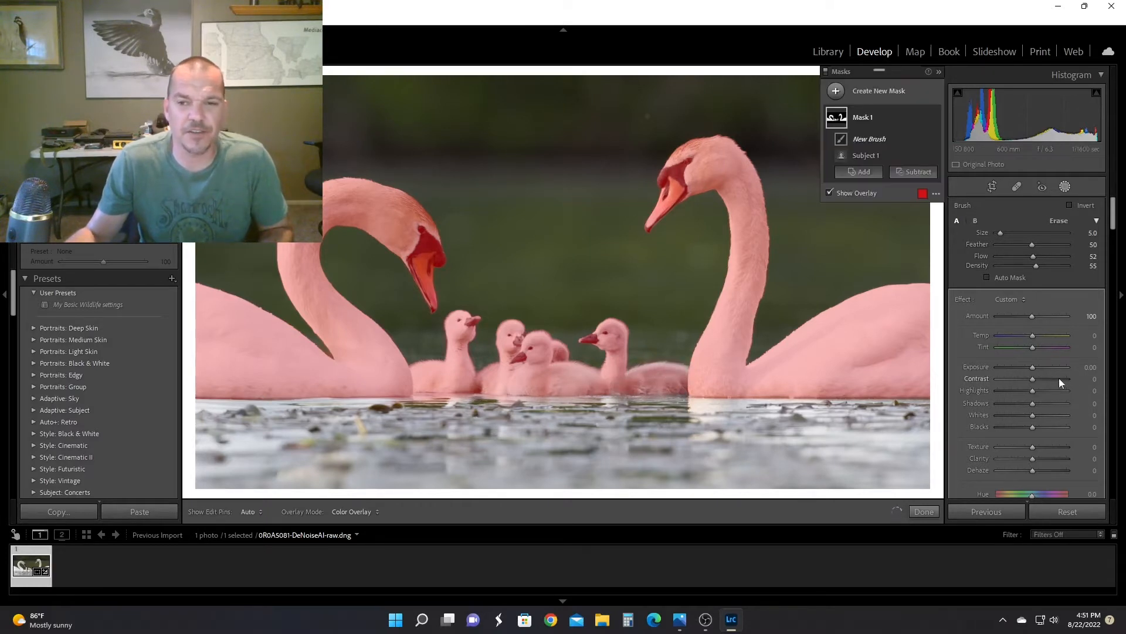
Step: Adjust the swan mask to texture 18, clarity 9, sharpness 26, highlights −9 and shadows 9, with its overlay hidden
{"action": "key", "text": "o"}
{"action": "left_click_drag", "start_coordinate": [1033, 448], "coordinate": [1038, 447]}
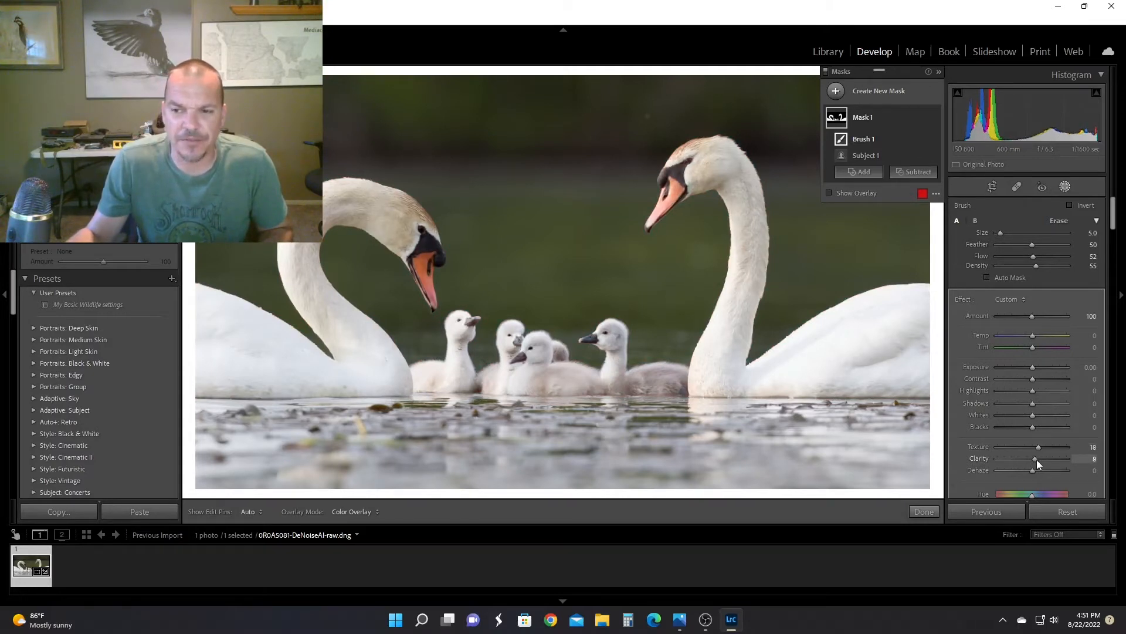
{"action": "left_click", "coordinate": [1037, 459]}
{"action": "scroll", "coordinate": [1035, 477], "scroll_direction": "down", "scroll_amount": 3}
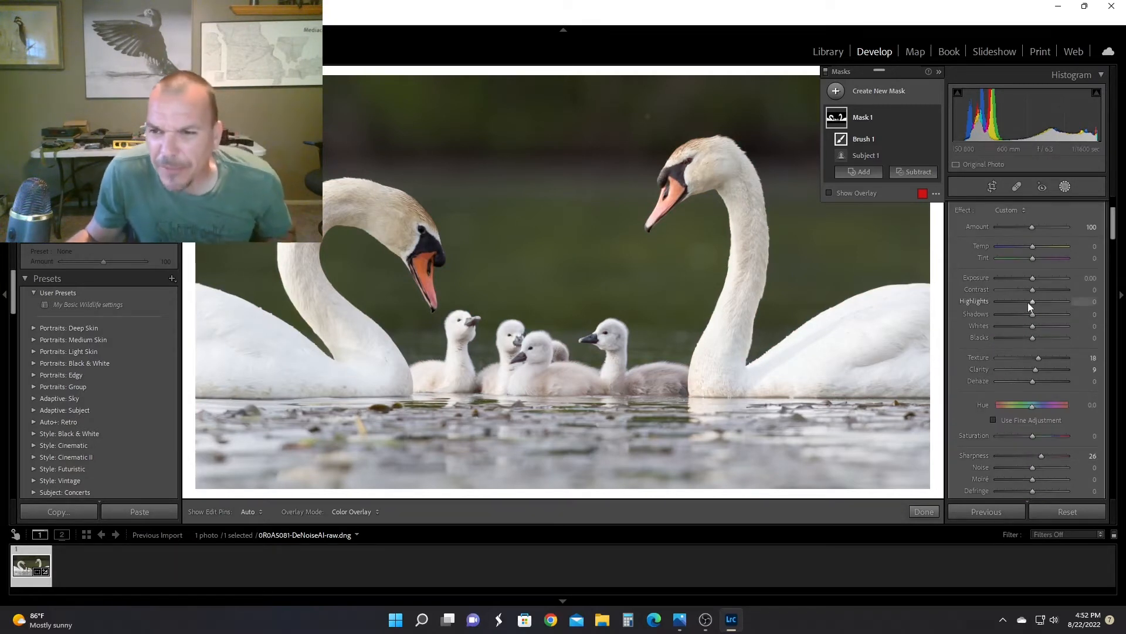
{"action": "left_click_drag", "start_coordinate": [1034, 301], "coordinate": [1030, 301]}
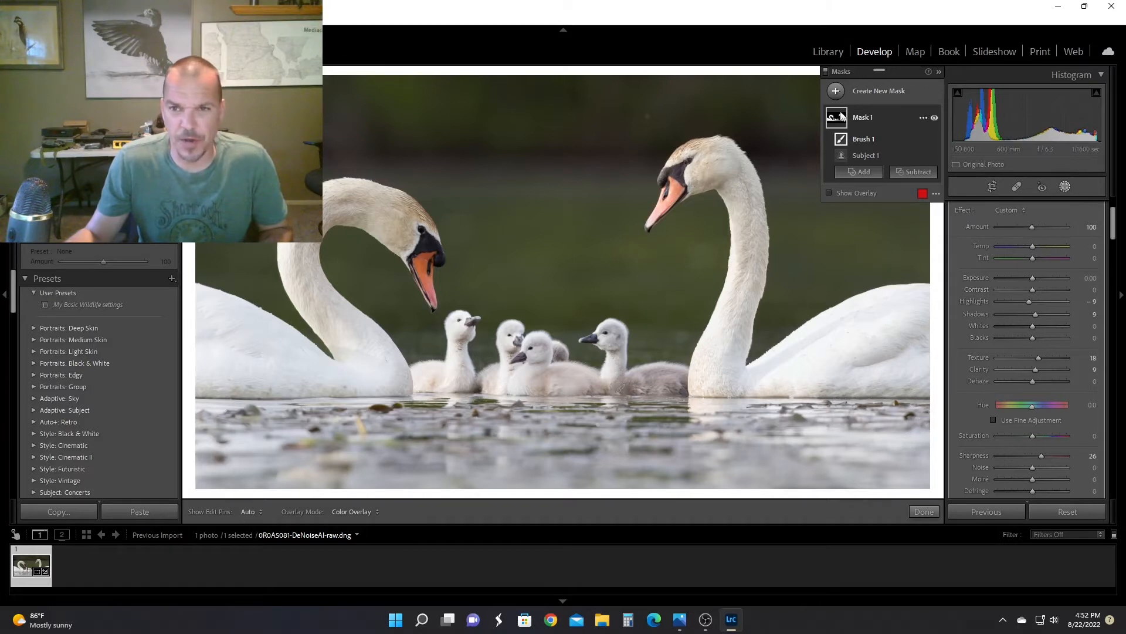
Step: Create a linear gradient mask running from the photo's top edge to its bottom edge and subtract the subject from it
{"action": "left_click", "coordinate": [836, 92]}
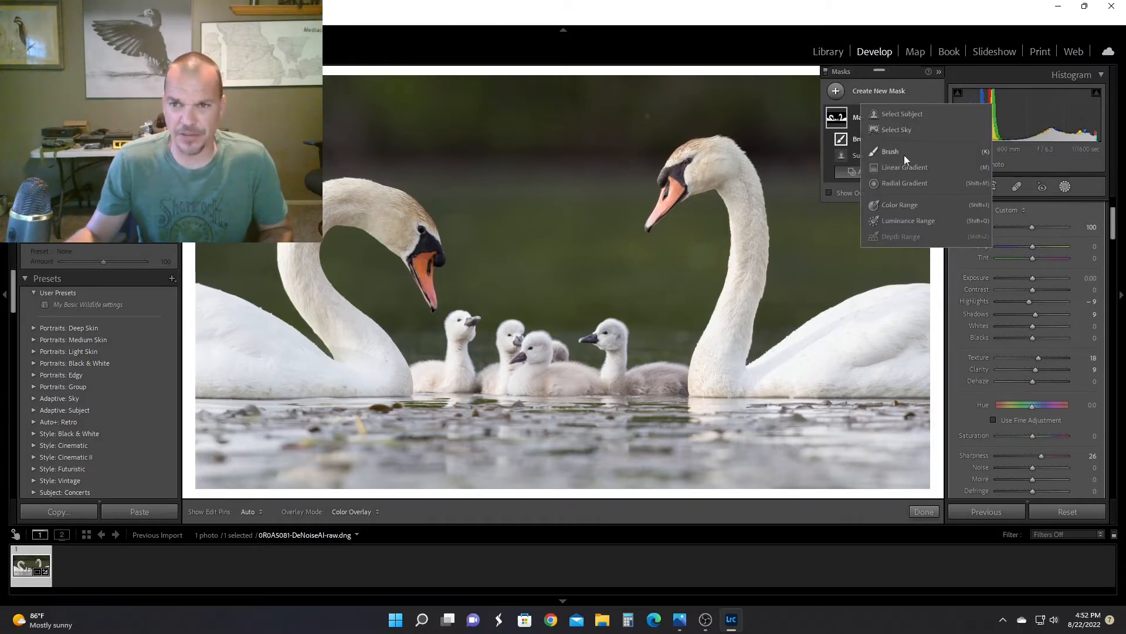
{"action": "left_click", "coordinate": [900, 169]}
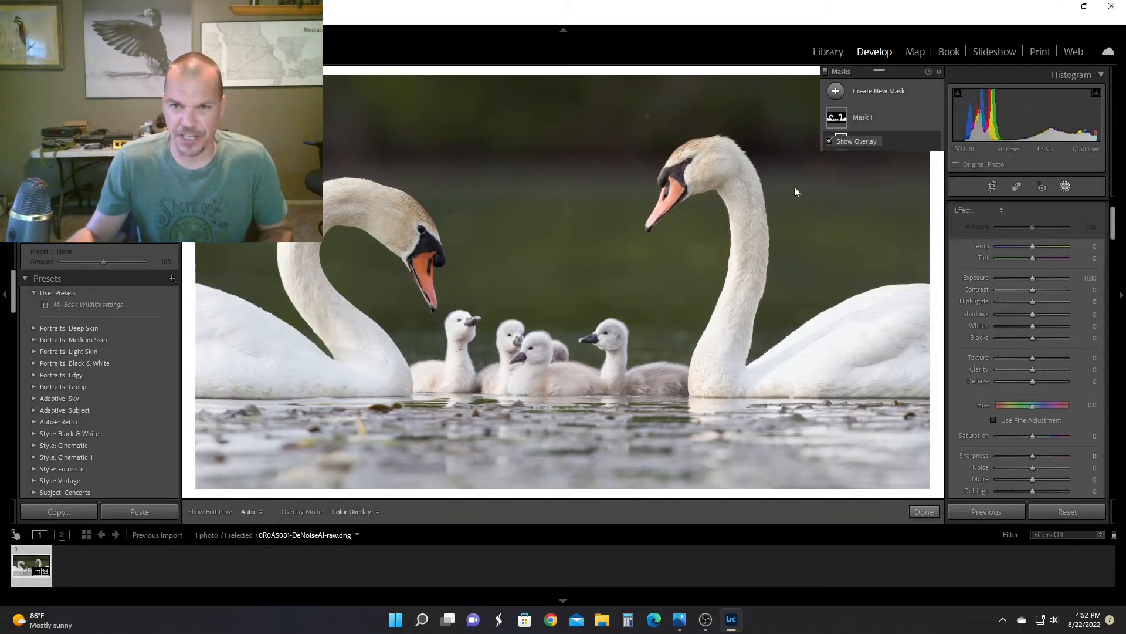
{"action": "left_click_drag", "start_coordinate": [546, 75], "coordinate": [547, 489]}
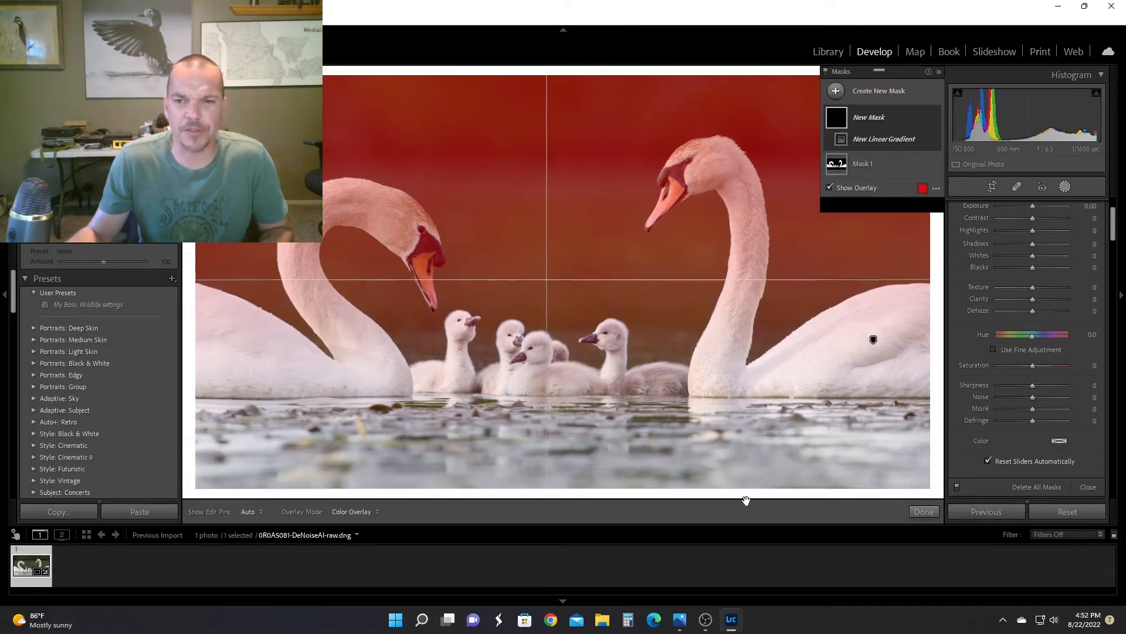
{"action": "mouse_move", "coordinate": [899, 137]}
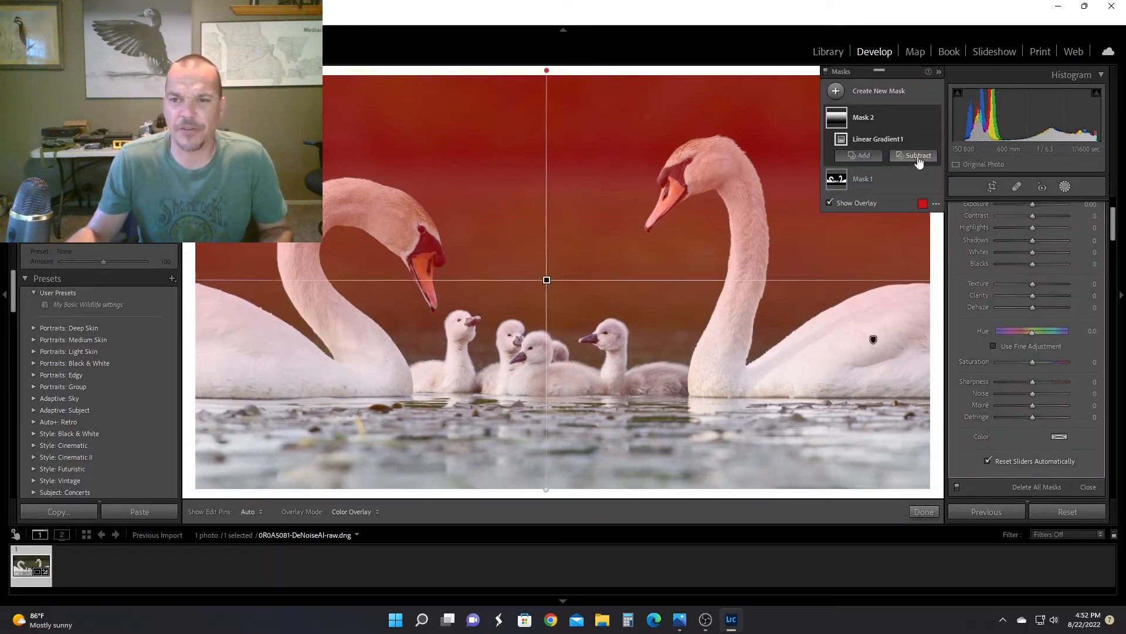
{"action": "left_click", "coordinate": [918, 156]}
{"action": "left_click", "coordinate": [938, 182]}
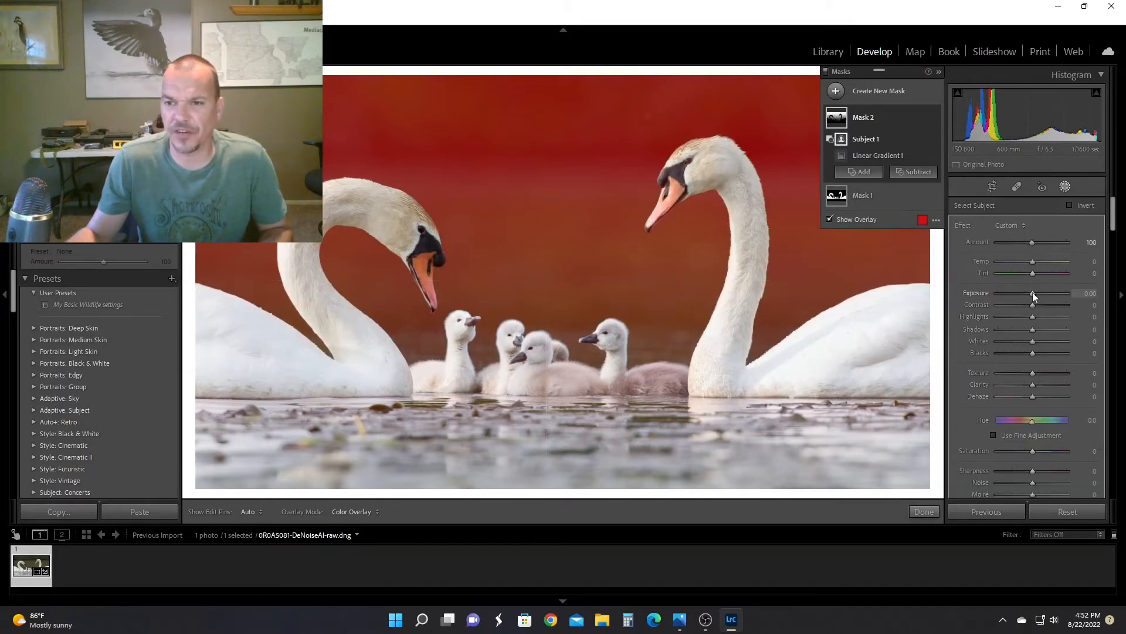
Step: Darken the gradient-masked background with exposure −0.37 and shadows −55, with the overlay hidden
{"action": "key", "text": "o"}
{"action": "left_click_drag", "start_coordinate": [1033, 291], "coordinate": [1030, 292]}
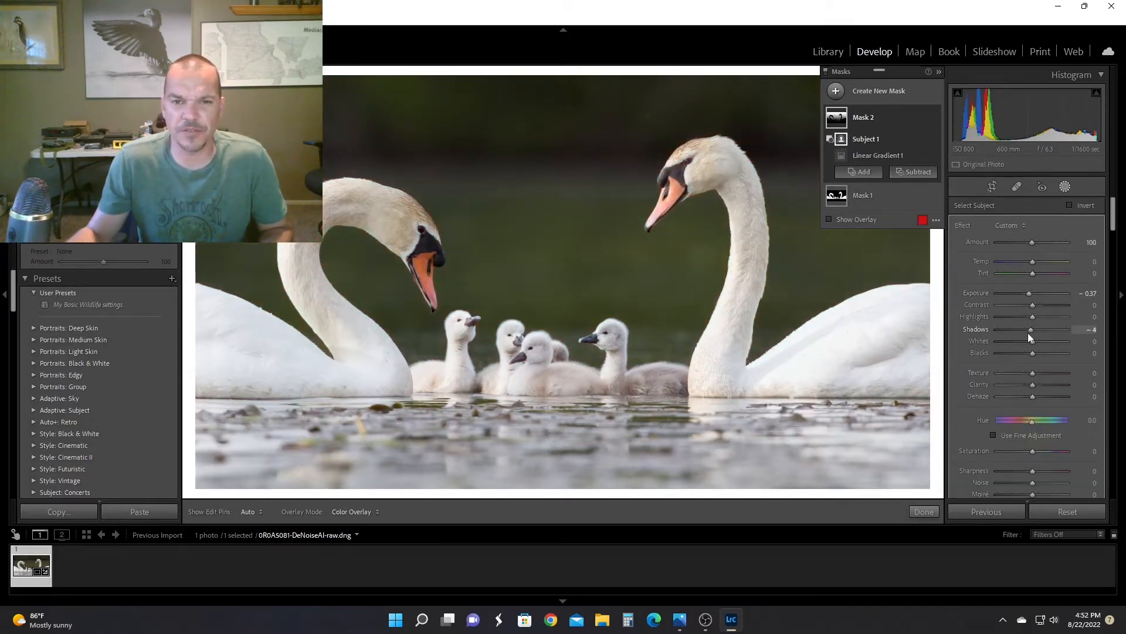
{"action": "left_click_drag", "start_coordinate": [1028, 333], "coordinate": [1014, 337]}
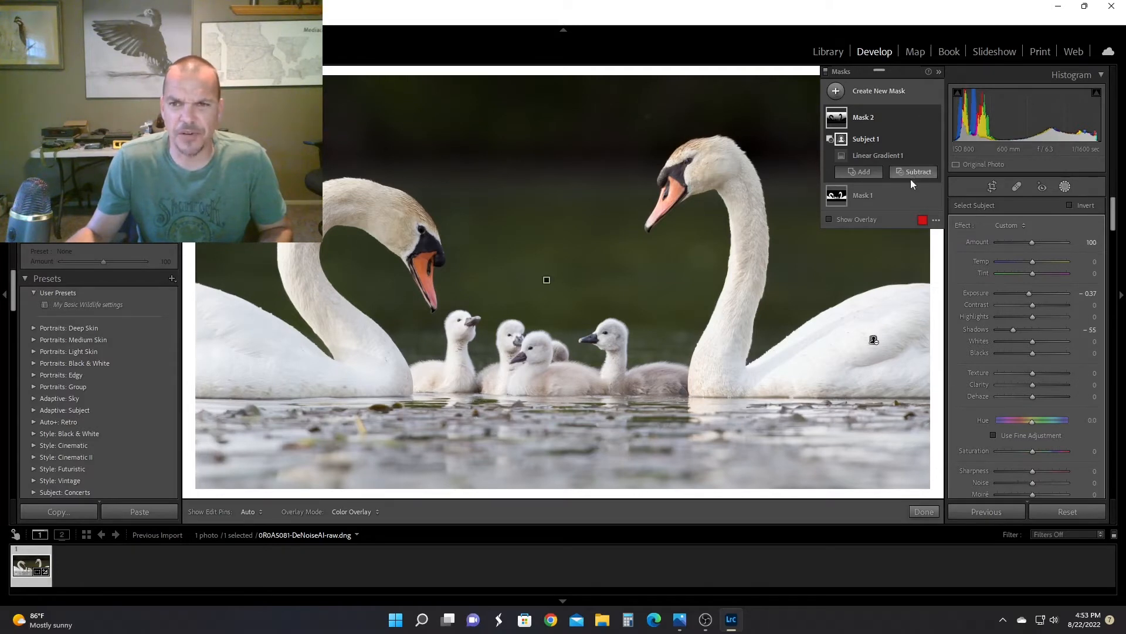
Step: Create a brush mask over both adult swans' faces around the eyes and raise its exposure to 0.20
{"action": "left_click", "coordinate": [837, 93]}
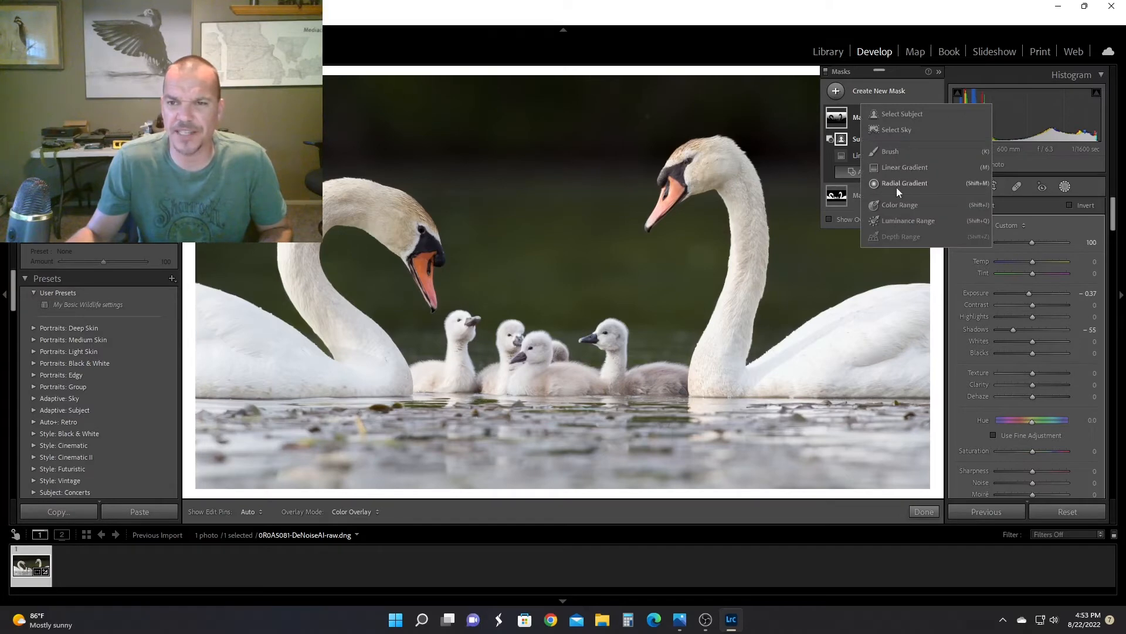
{"action": "left_click", "coordinate": [892, 152]}
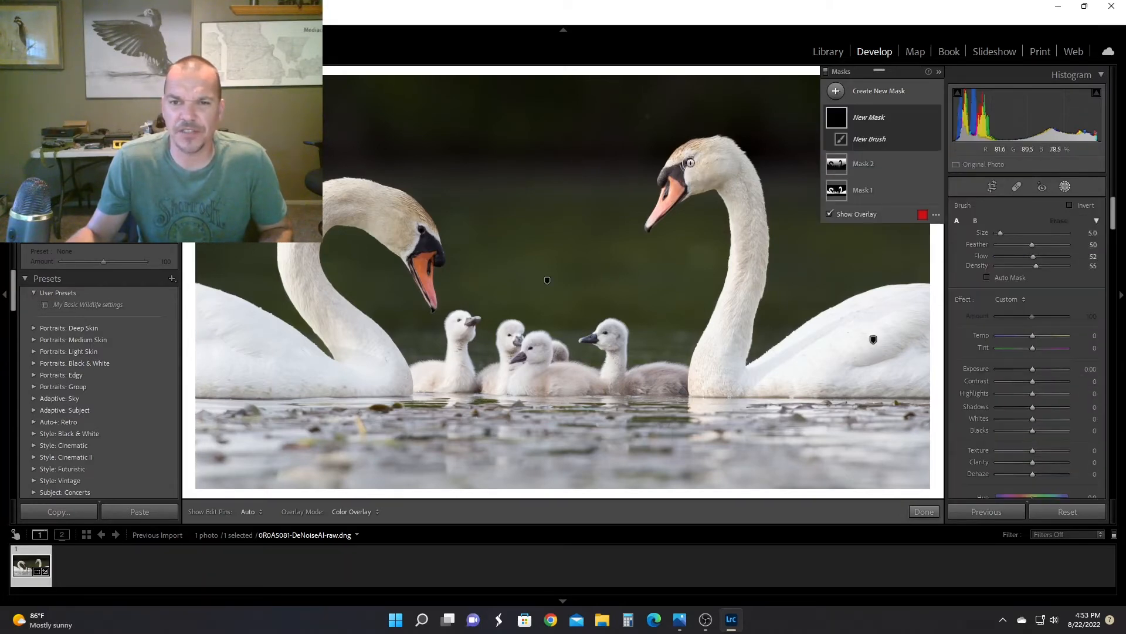
{"action": "mouse_move", "coordinate": [688, 165]}
{"action": "left_mouse_down"}
{"action": "mouse_move", "coordinate": [675, 151]}
{"action": "mouse_move", "coordinate": [706, 155]}
{"action": "mouse_move", "coordinate": [683, 175]}
{"action": "left_mouse_up"}
{"action": "mouse_move", "coordinate": [433, 235]}
{"action": "left_mouse_down"}
{"action": "mouse_move", "coordinate": [418, 217]}
{"action": "mouse_move", "coordinate": [410, 223]}
{"action": "mouse_move", "coordinate": [424, 246]}
{"action": "left_mouse_up"}
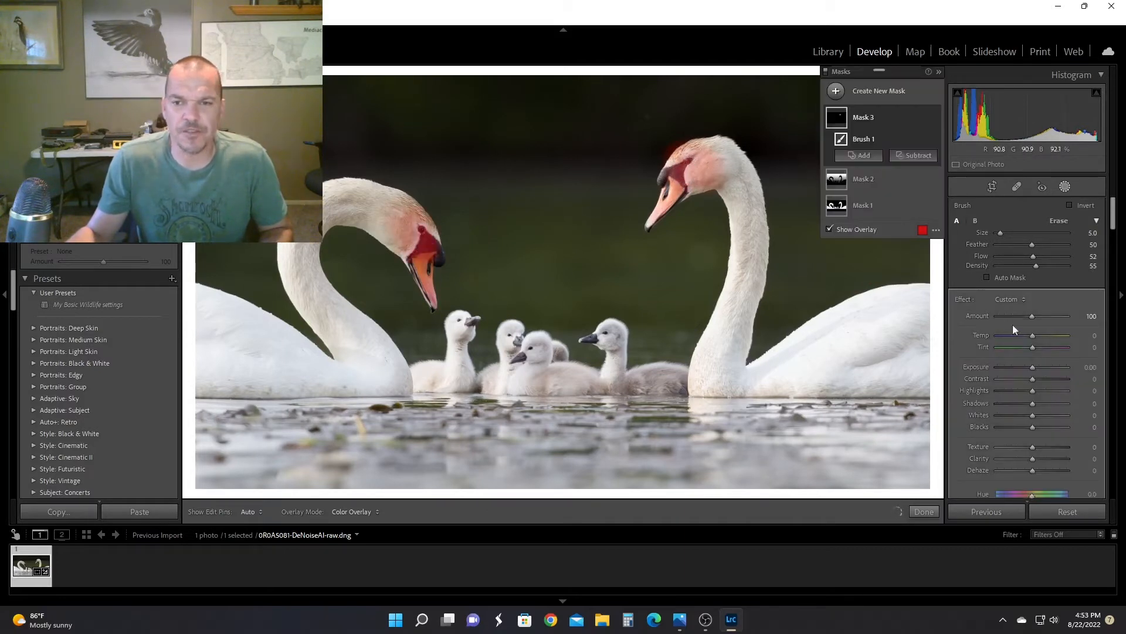
{"action": "left_click", "coordinate": [1034, 366]}
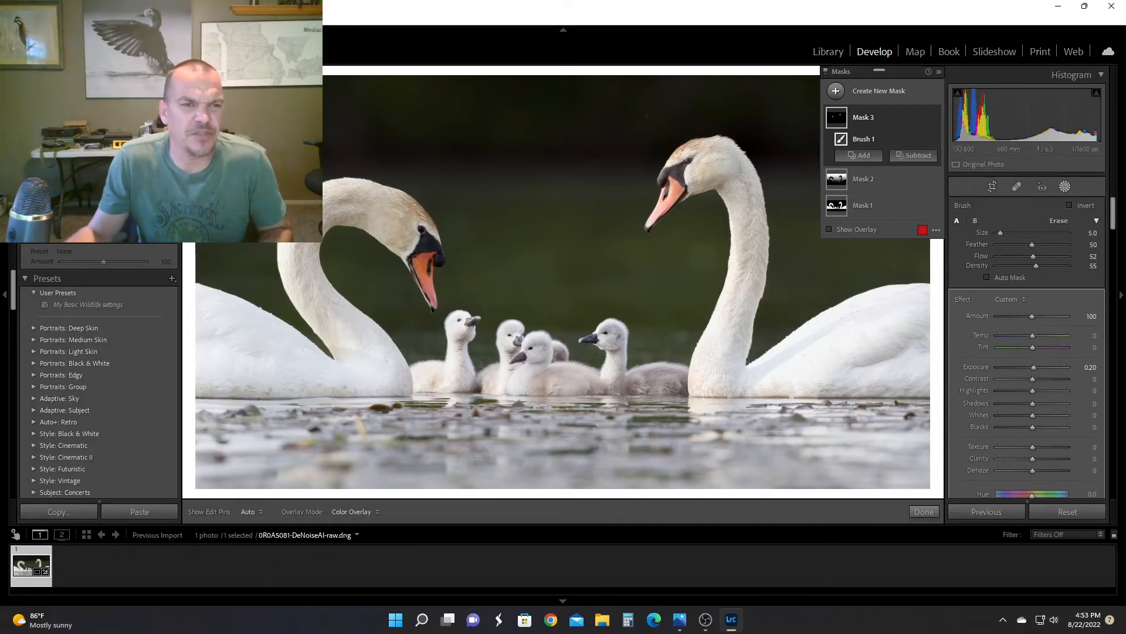
Step: Create a brush mask with brush size 1.0 and paint over the eye of the swan bending down towards the cygnets
{"action": "left_click", "coordinate": [70, 157]}
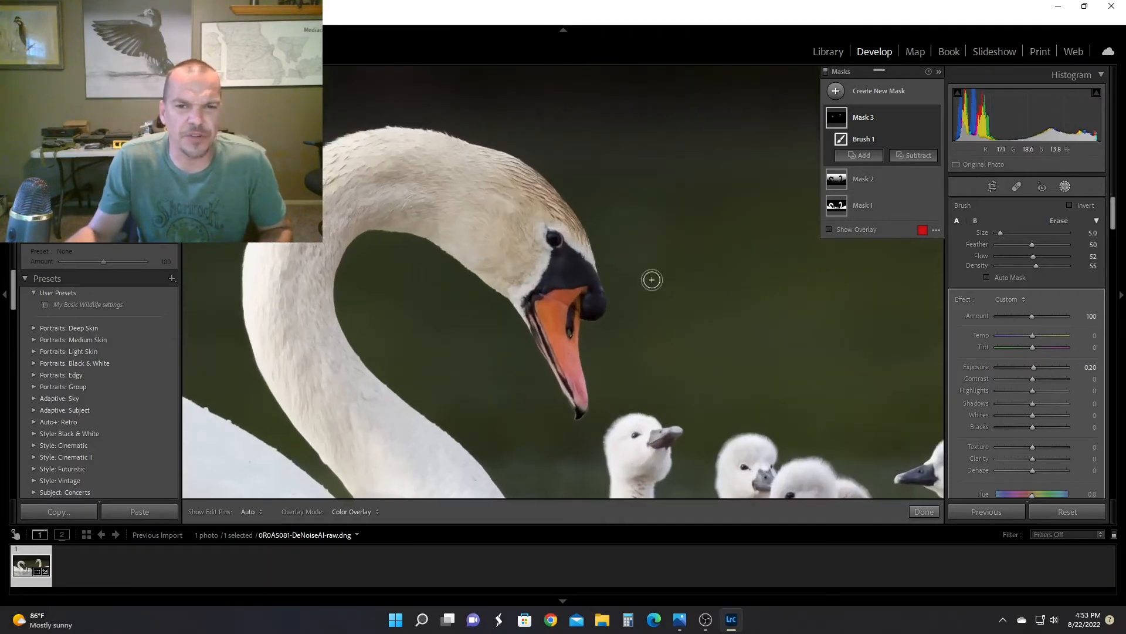
{"action": "scroll", "coordinate": [553, 240], "scroll_direction": "down", "scroll_amount": 4}
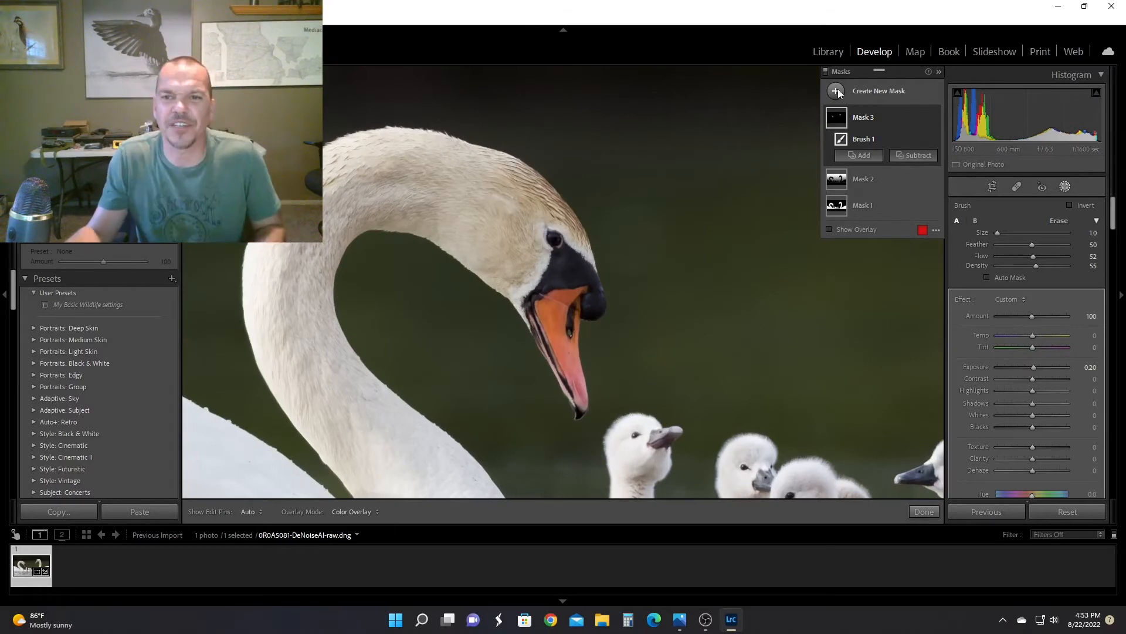
{"action": "left_click", "coordinate": [859, 155]}
{"action": "left_click", "coordinate": [890, 150]}
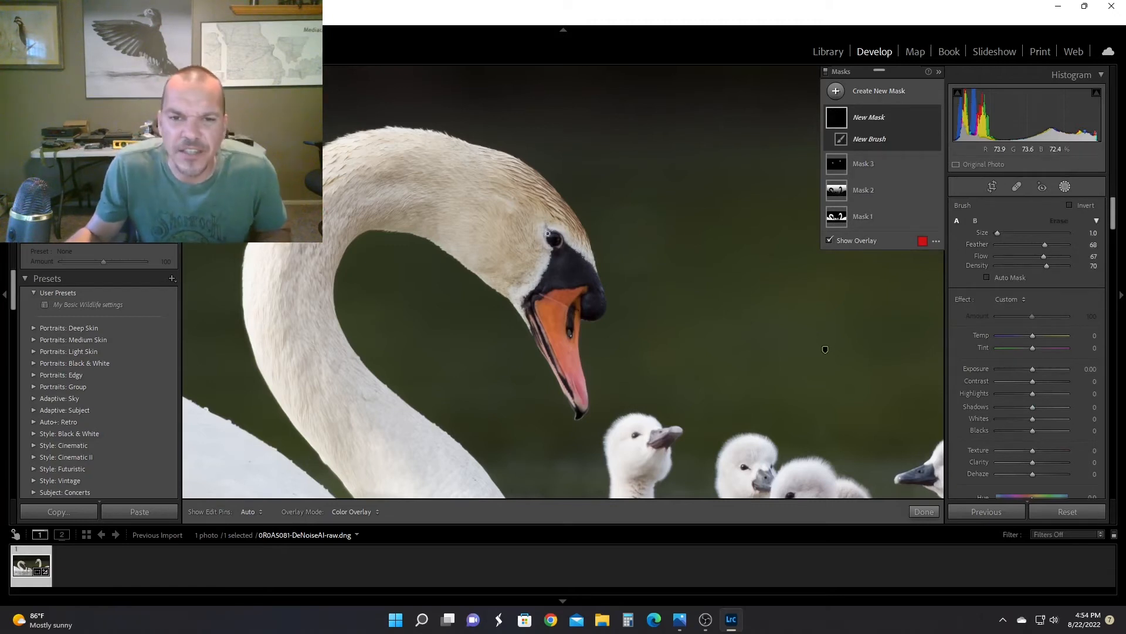
{"action": "left_click_drag", "start_coordinate": [551, 235], "coordinate": [552, 235]}
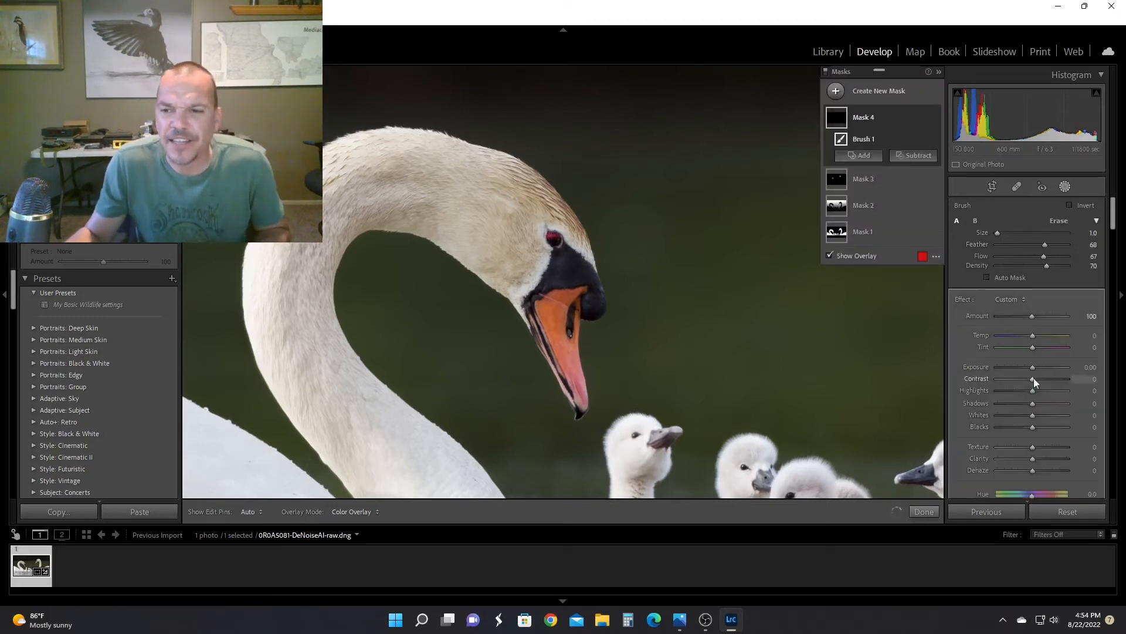
Step: Brighten the eye mask with exposure 0.64, highlights 73 and whites 26, and paint it over the upright swan's eye too
{"action": "left_click_drag", "start_coordinate": [1044, 390], "coordinate": [1037, 368]}
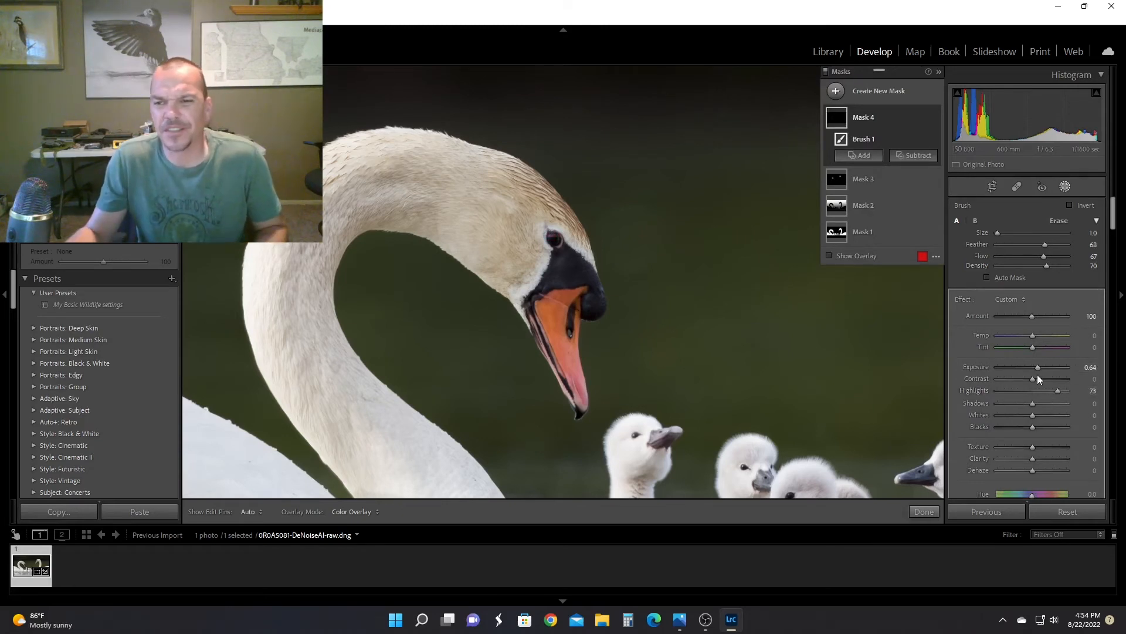
{"action": "left_click_drag", "start_coordinate": [1035, 415], "coordinate": [1043, 417]}
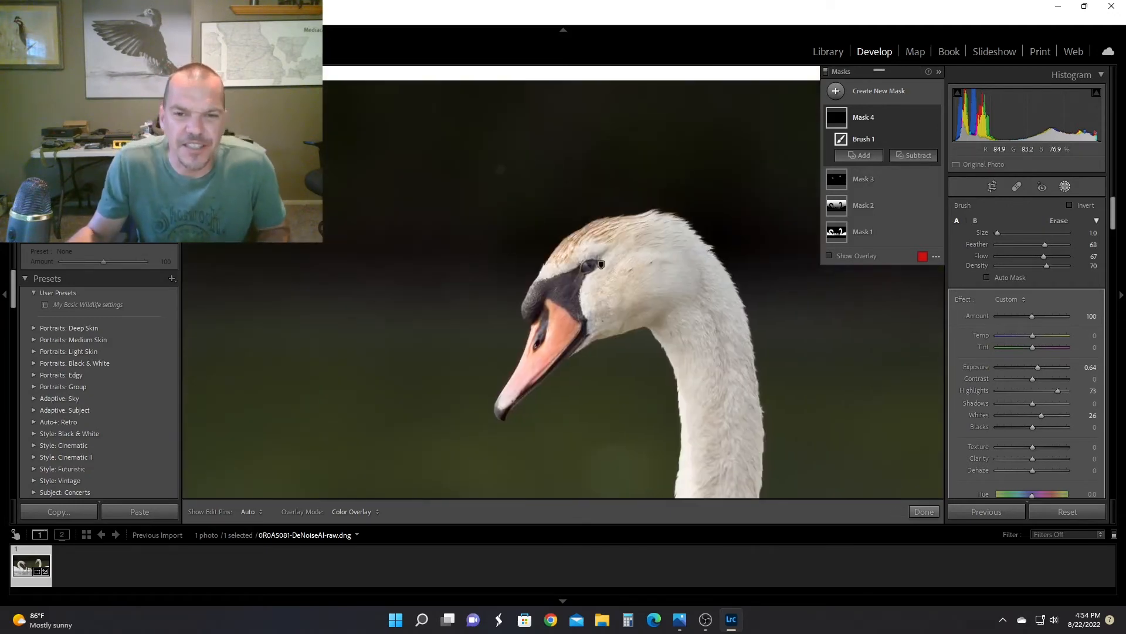
{"action": "key", "text": "h"}
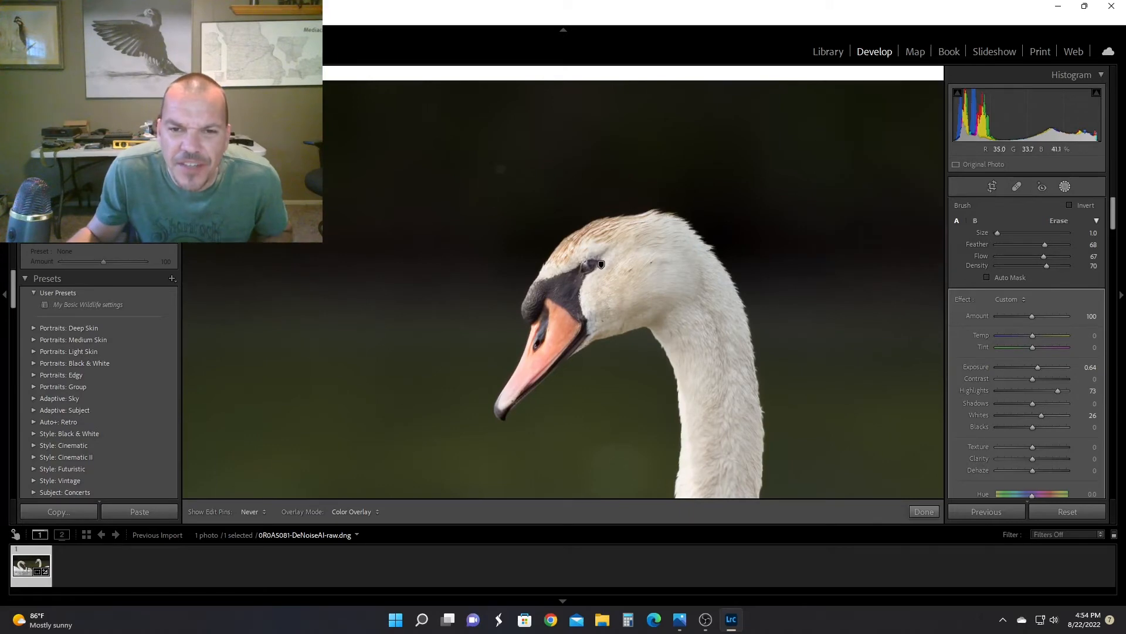
{"action": "key", "text": "k"}
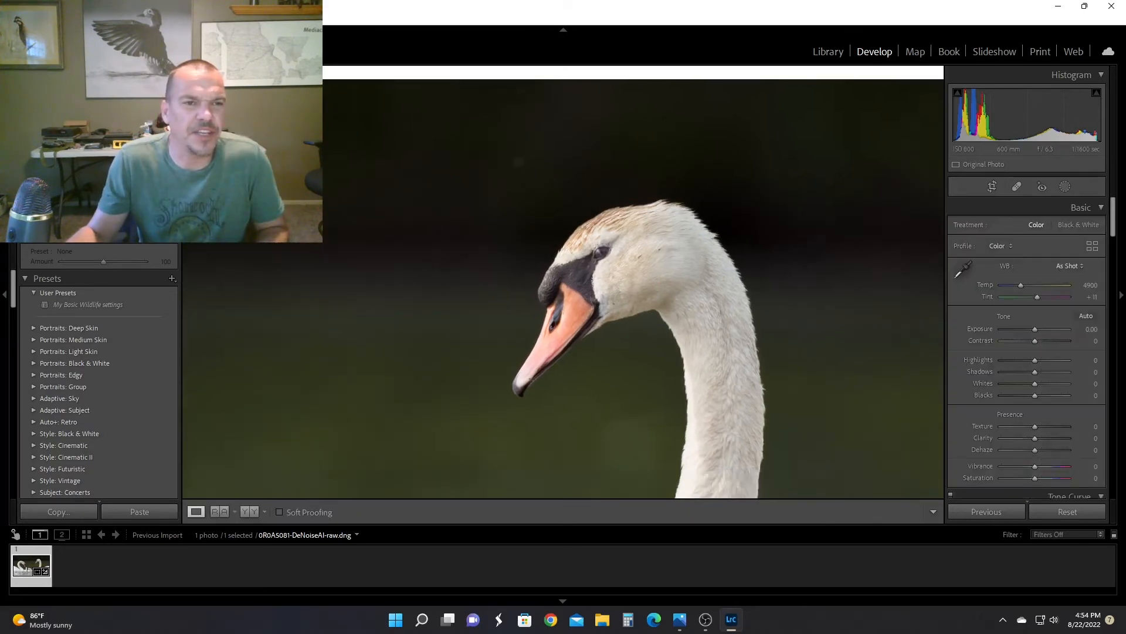
{"action": "left_click", "coordinate": [666, 231]}
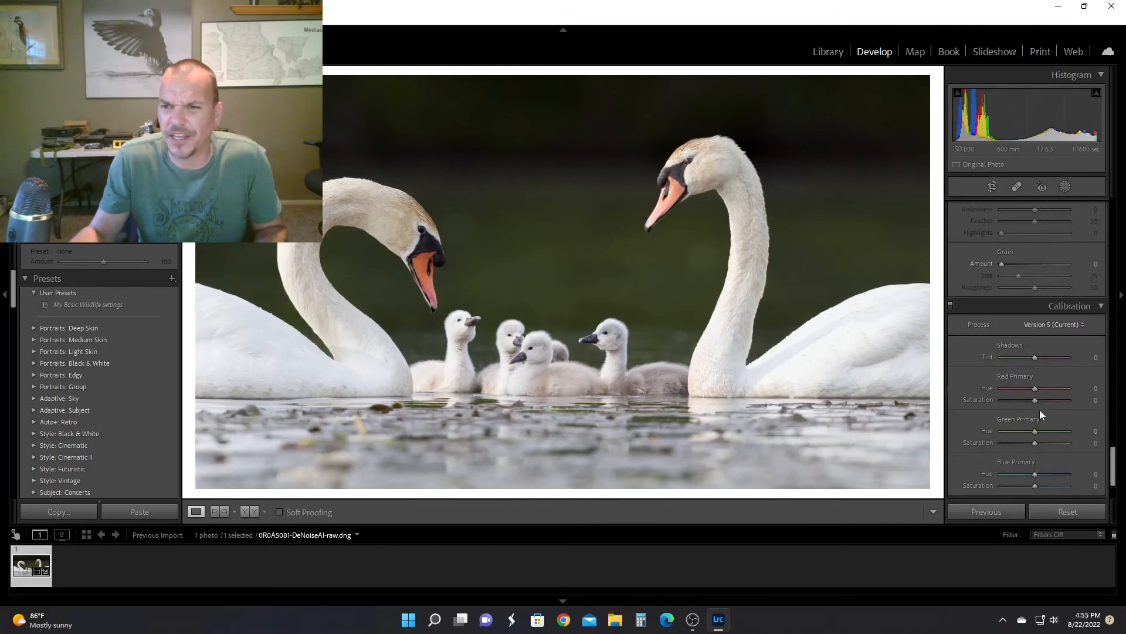
Step: Add a slight darkening post-crop vignette to the photo and raise the contrast of the swan mask (Mask 1) to 29
{"action": "scroll", "coordinate": [1040, 409], "scroll_direction": "up", "scroll_amount": 3}
{"action": "left_click_drag", "start_coordinate": [1033, 361], "coordinate": [1027, 361]}
{"action": "scroll", "coordinate": [1056, 264], "scroll_direction": "up", "scroll_amount": 15}
{"action": "left_click", "coordinate": [1064, 187]}
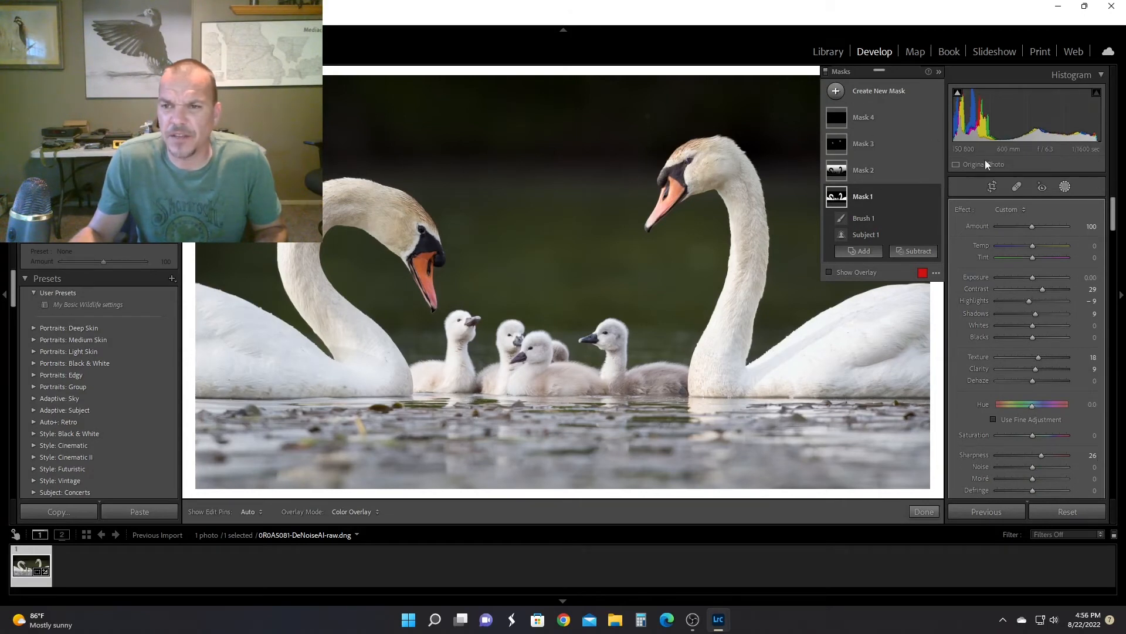
{"action": "left_click", "coordinate": [1065, 188]}
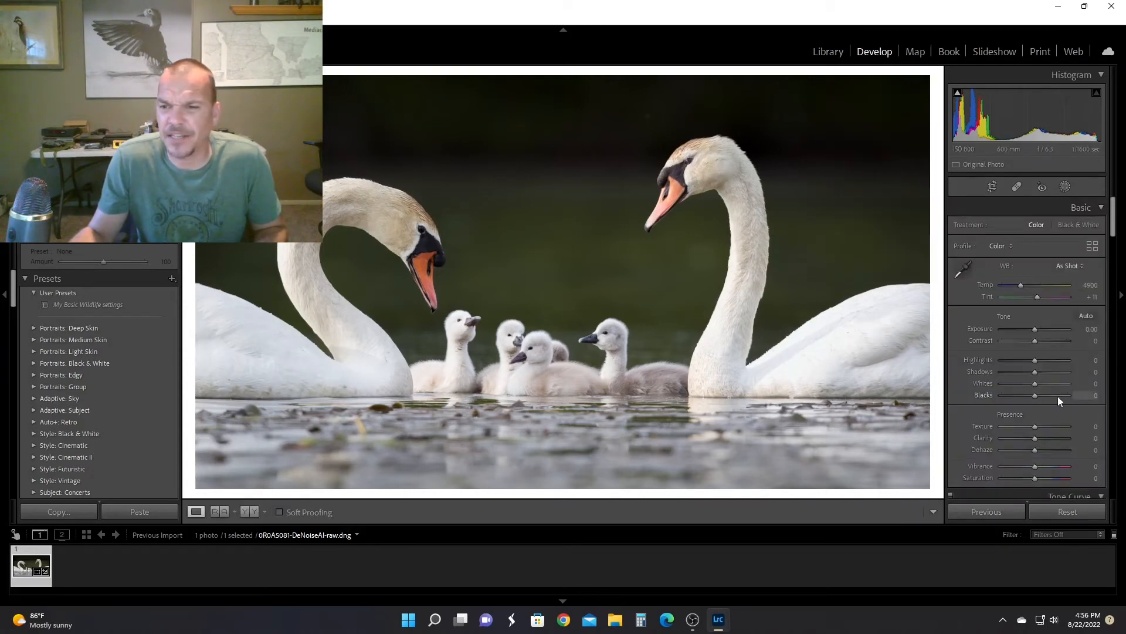
Step: Set the photo's vibrance to +21, and try a saturation of +4 before resetting saturation to its default
{"action": "scroll", "coordinate": [1058, 396], "scroll_direction": "down", "scroll_amount": 2}
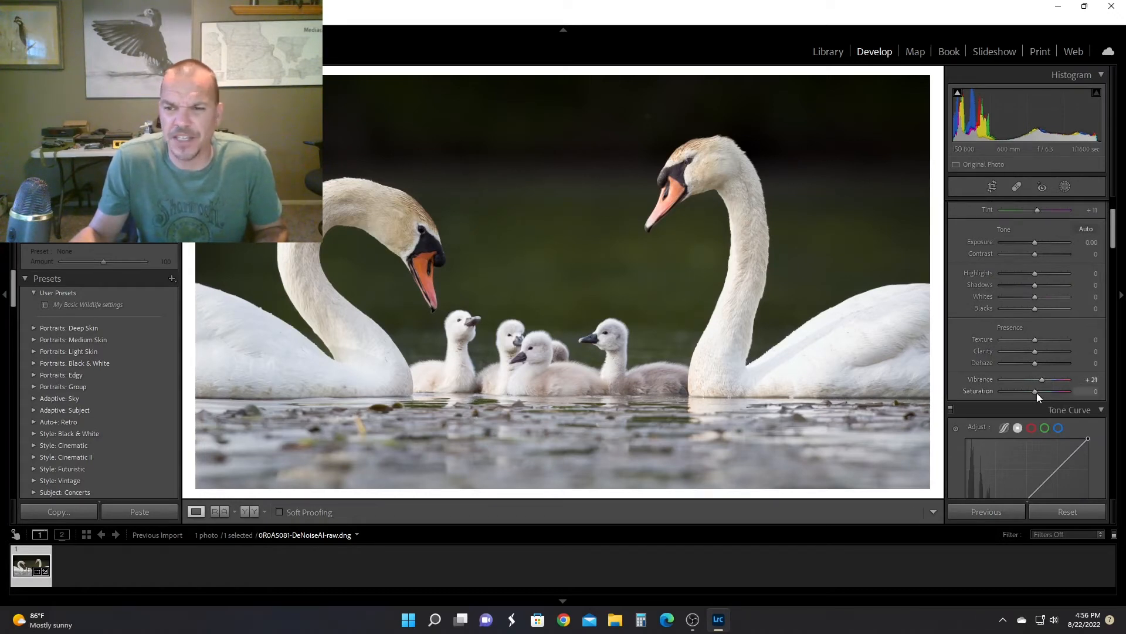
{"action": "left_click", "coordinate": [1037, 392]}
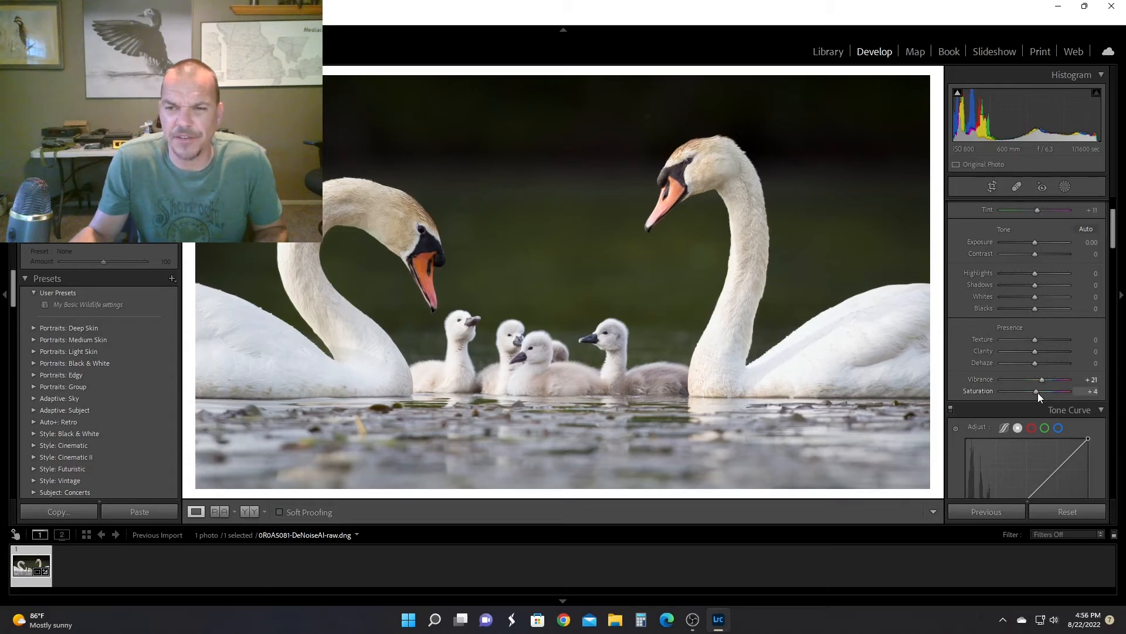
{"action": "double_click", "coordinate": [1037, 392]}
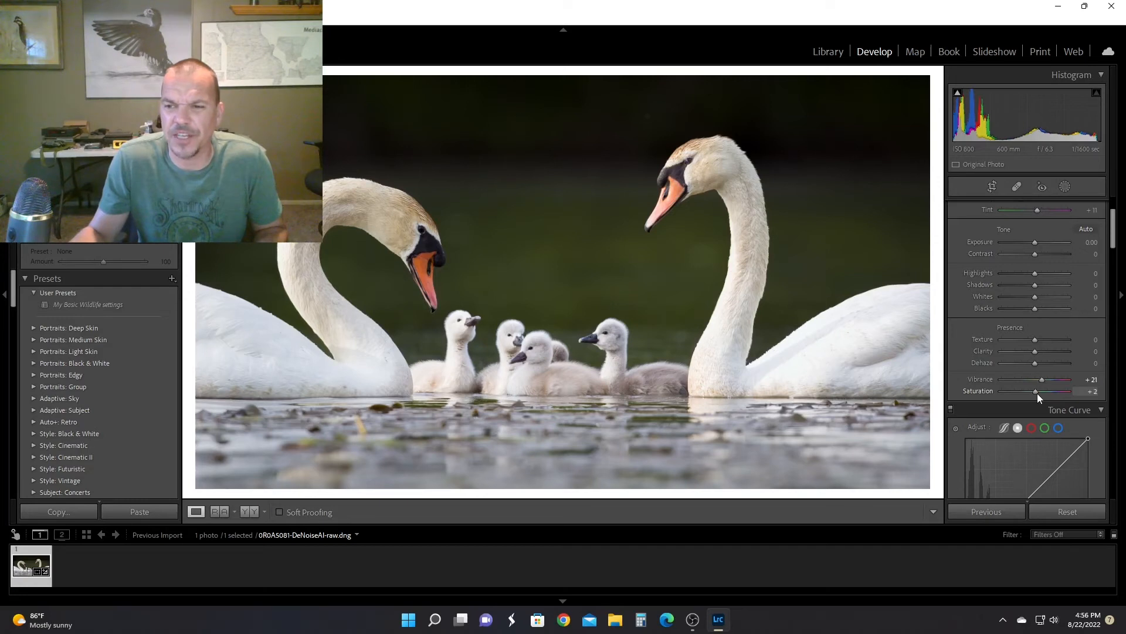
Step: Duplicate and invert Mask 1 to cover the background and water, hide its overlay, and set its saturation to 19
{"action": "left_click", "coordinate": [1065, 187]}
{"action": "left_click", "coordinate": [864, 198]}
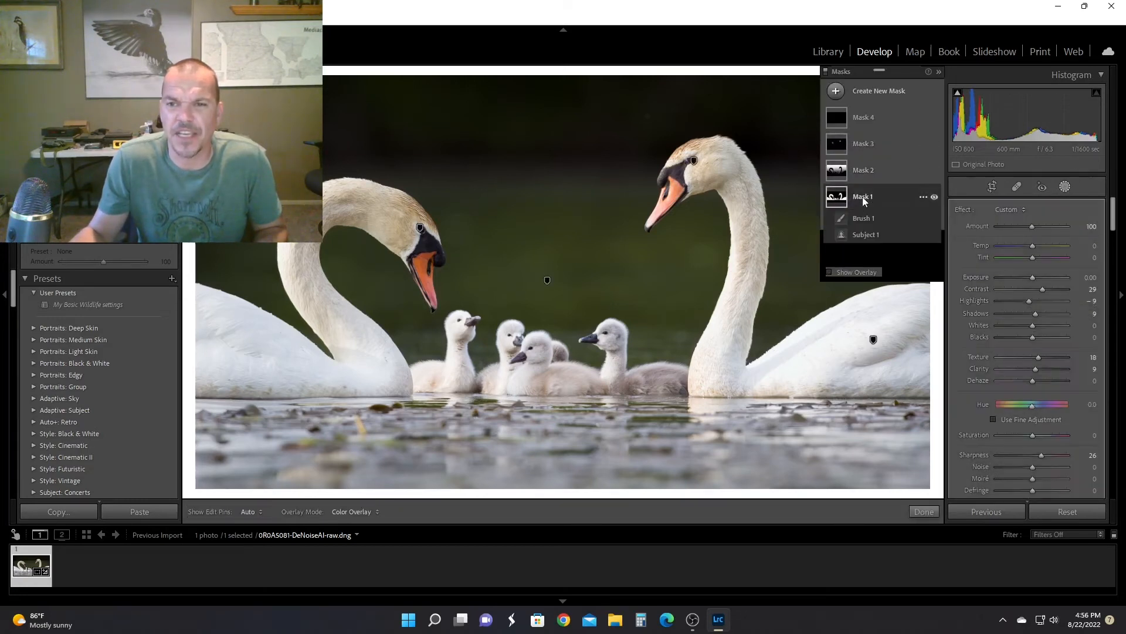
{"action": "left_click", "coordinate": [924, 197]}
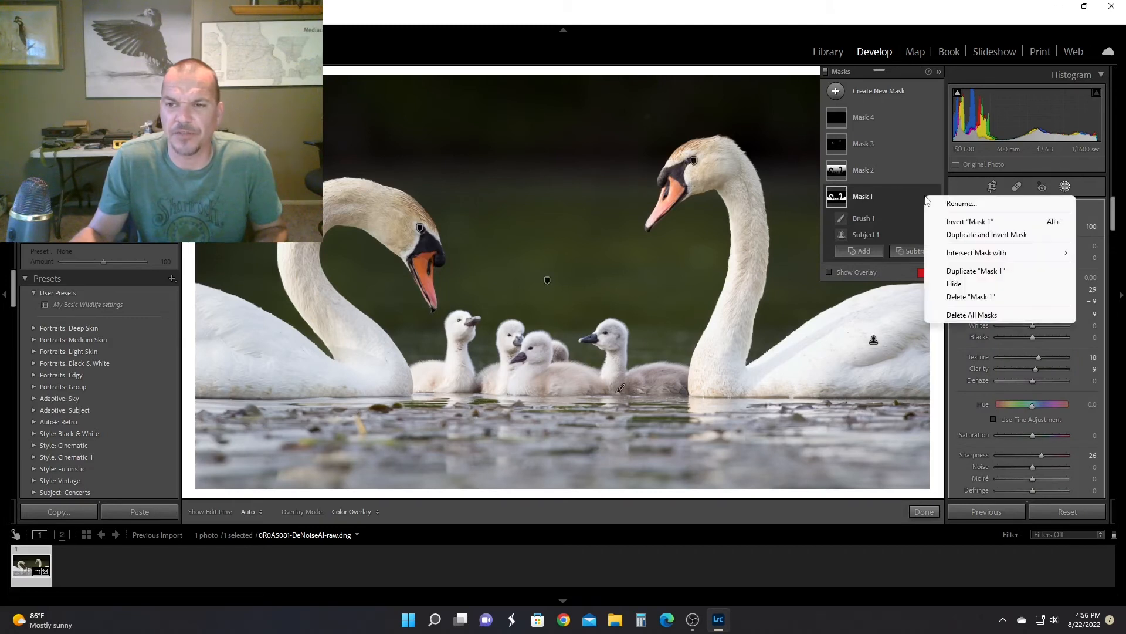
{"action": "left_click", "coordinate": [974, 234]}
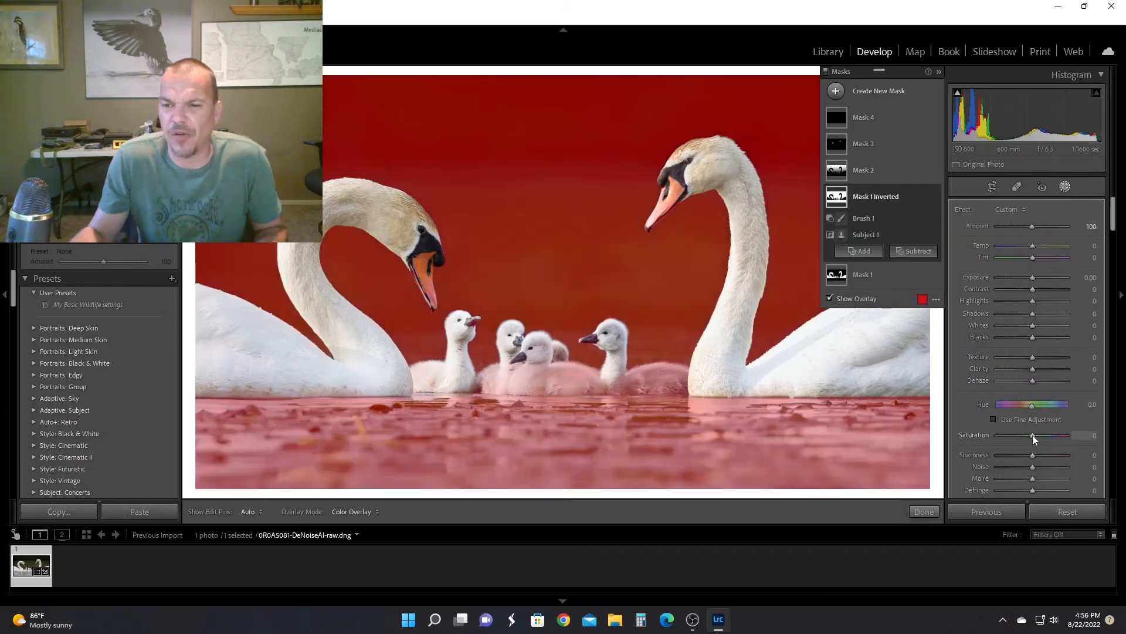
{"action": "key", "text": "o"}
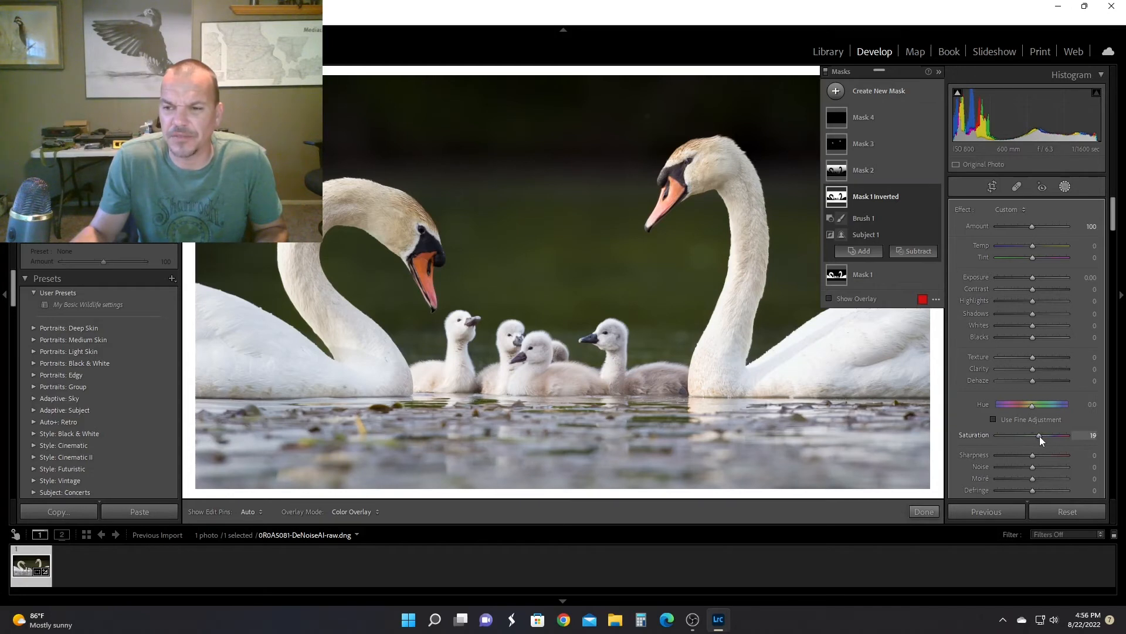
{"action": "left_click", "coordinate": [925, 511]}
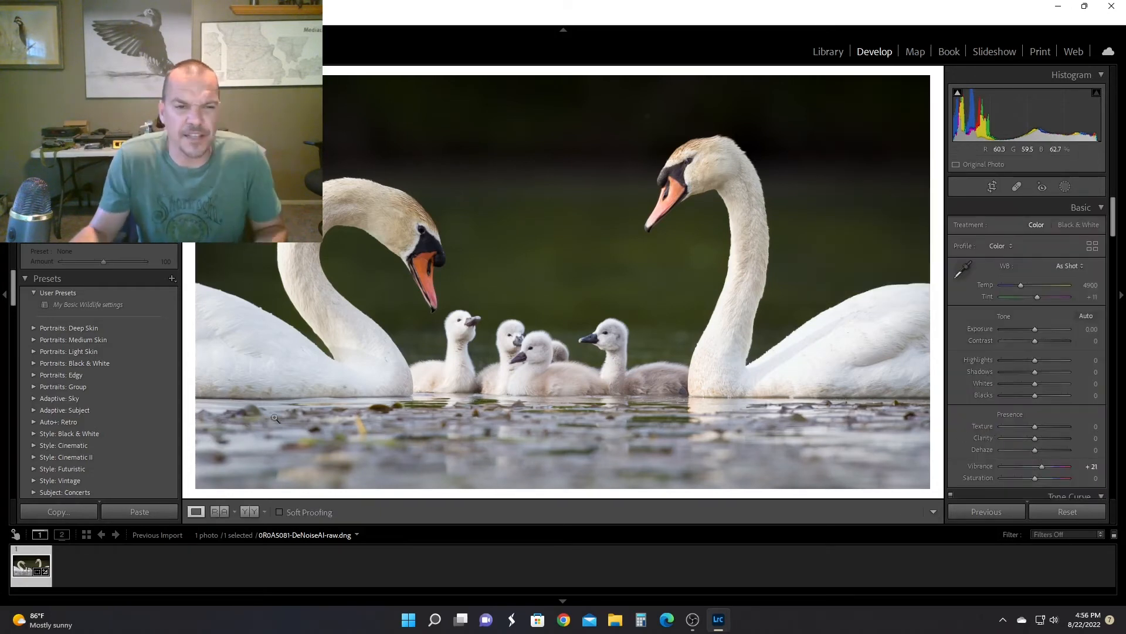
Step: Compare the edited photo with its imported state in the edit history and return to the latest saturation adjustment
{"action": "scroll", "coordinate": [117, 374], "scroll_direction": "down", "scroll_amount": 10}
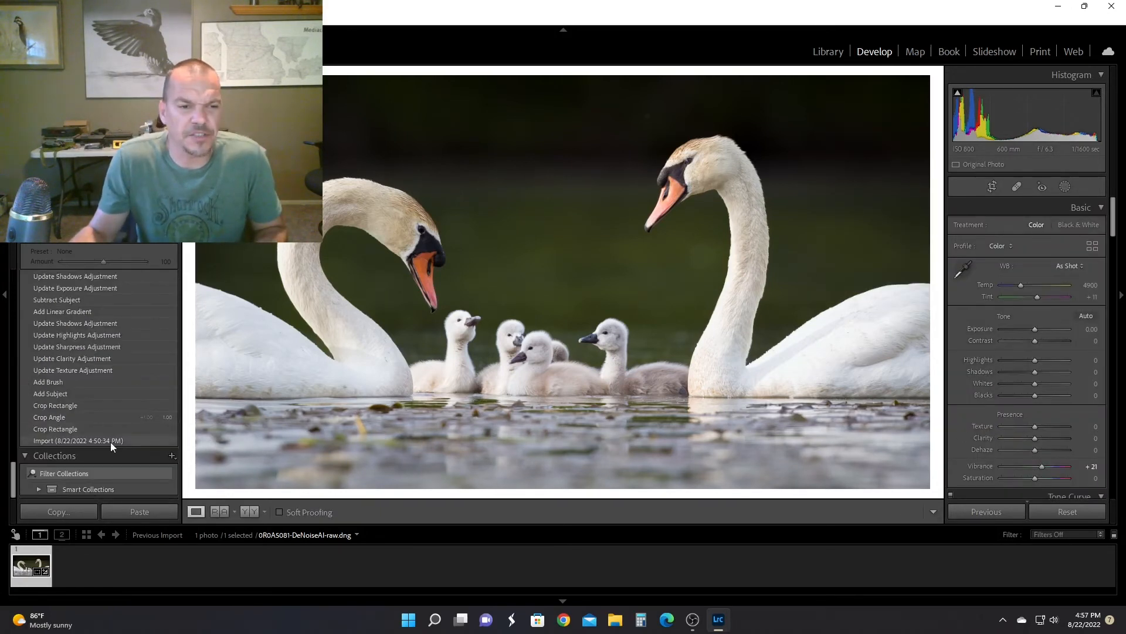
{"action": "left_click", "coordinate": [111, 440]}
{"action": "scroll", "coordinate": [105, 411], "scroll_direction": "up", "scroll_amount": 5}
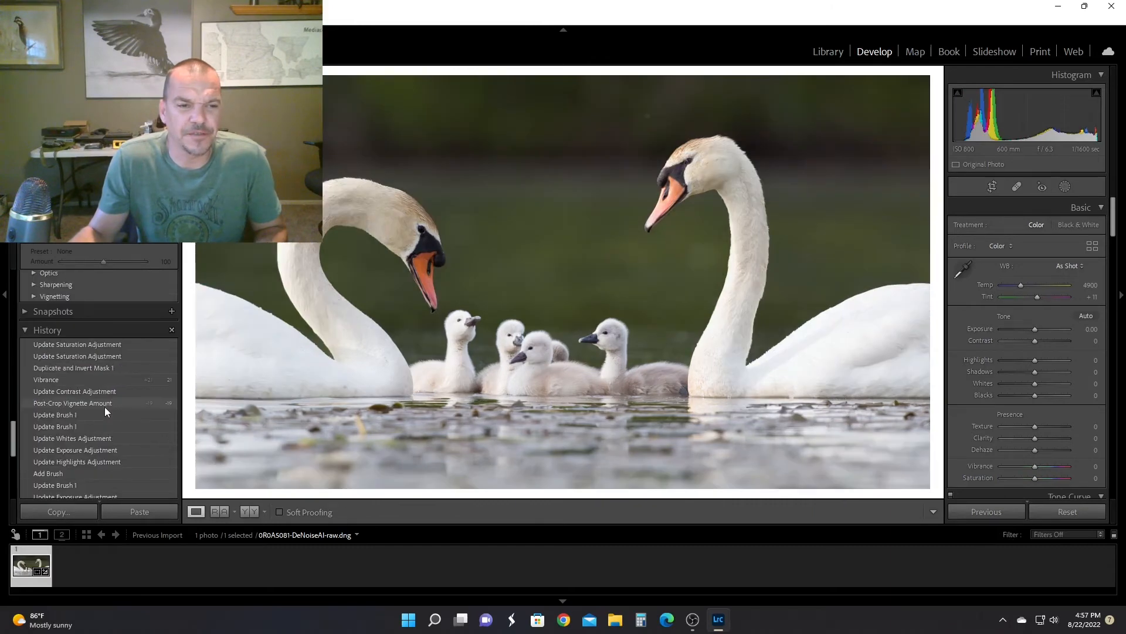
{"action": "left_click", "coordinate": [124, 346]}
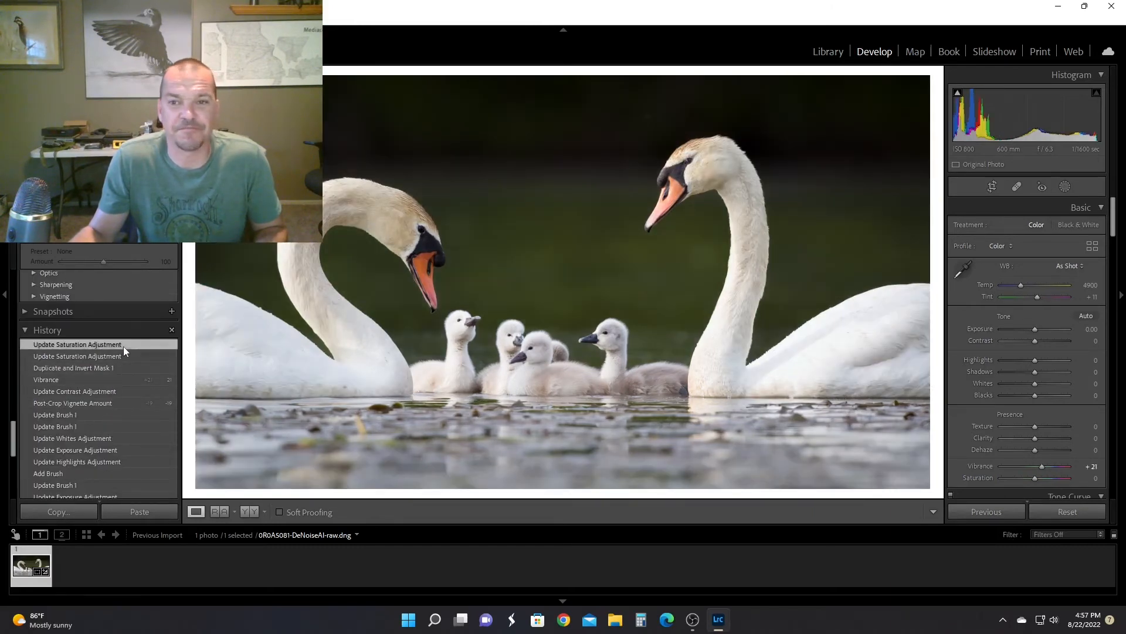
Step: Open the edited swan photo in Adobe Photoshop 2022
{"action": "right_click", "coordinate": [473, 423]}
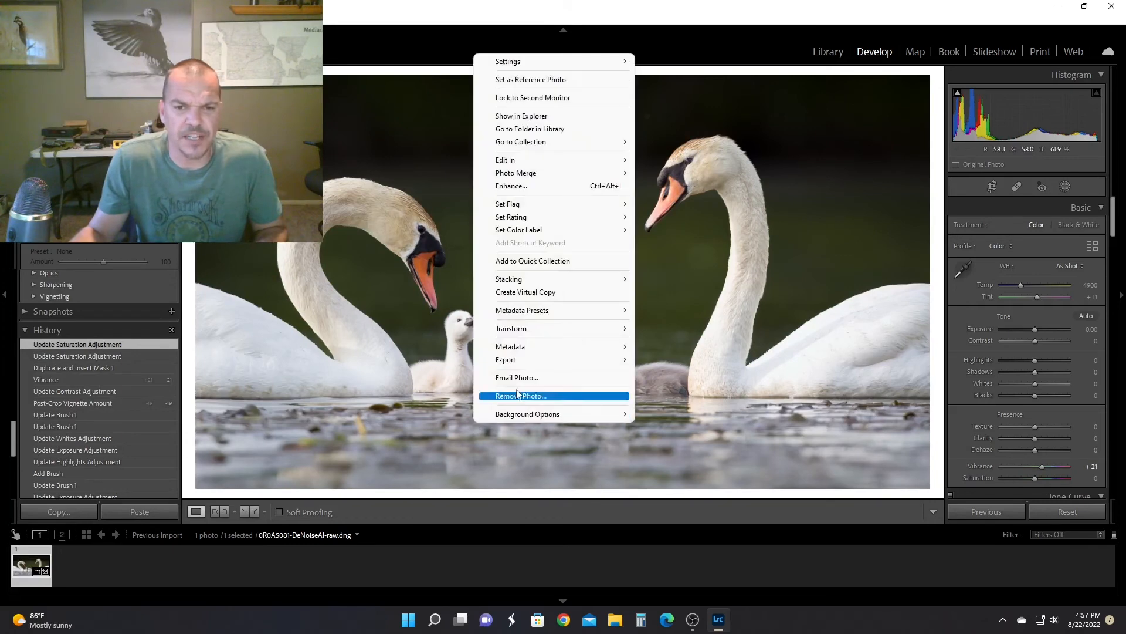
{"action": "mouse_move", "coordinate": [530, 66]}
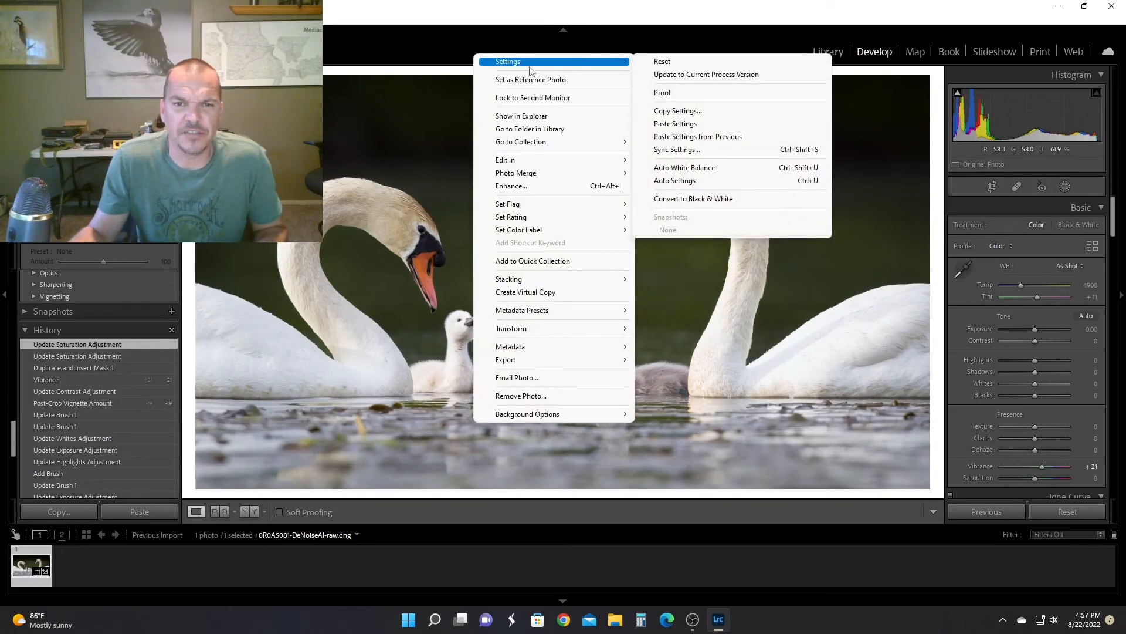
{"action": "mouse_move", "coordinate": [531, 160]}
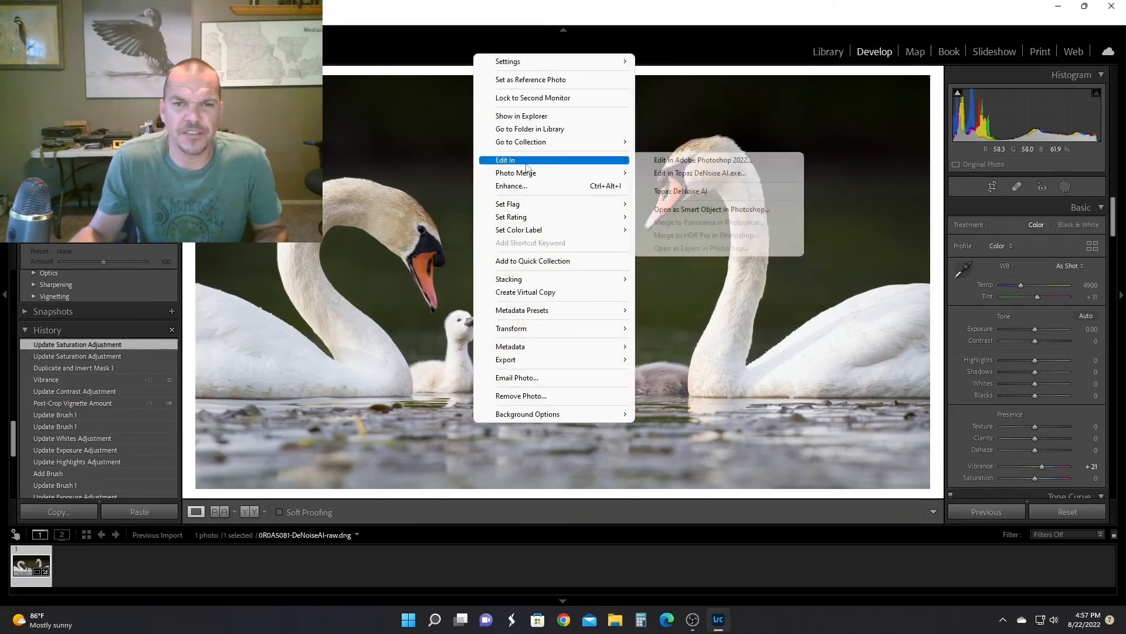
{"action": "left_click", "coordinate": [672, 161]}
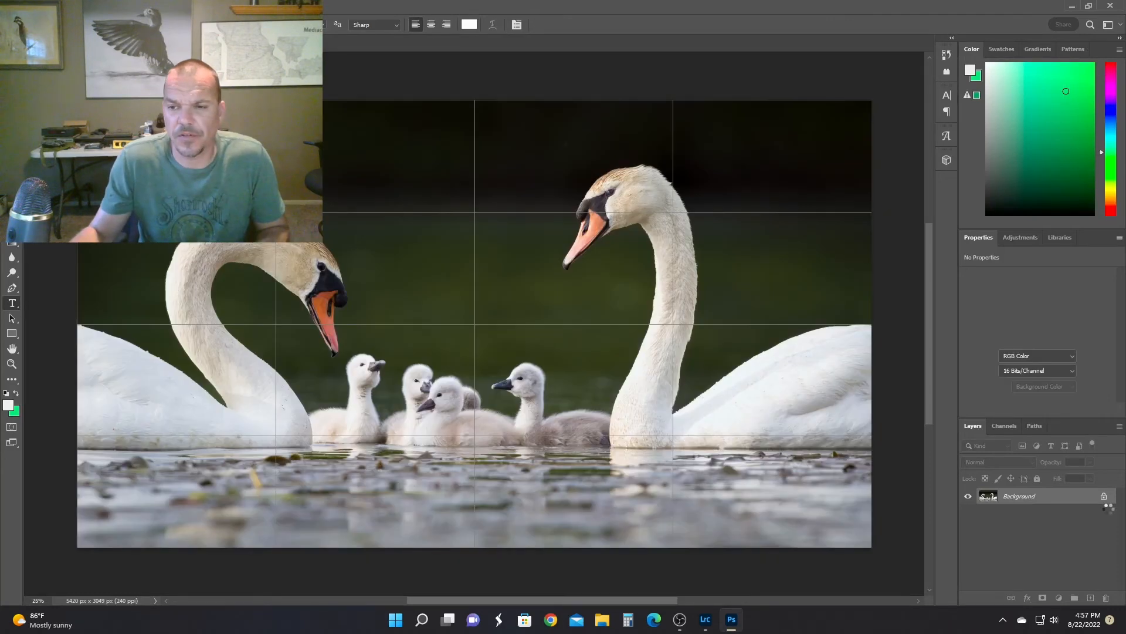
Step: Unlock the background layer and add a solid colour fill layer in white (ffffff) beneath the photo layer
{"action": "left_click", "coordinate": [1104, 496]}
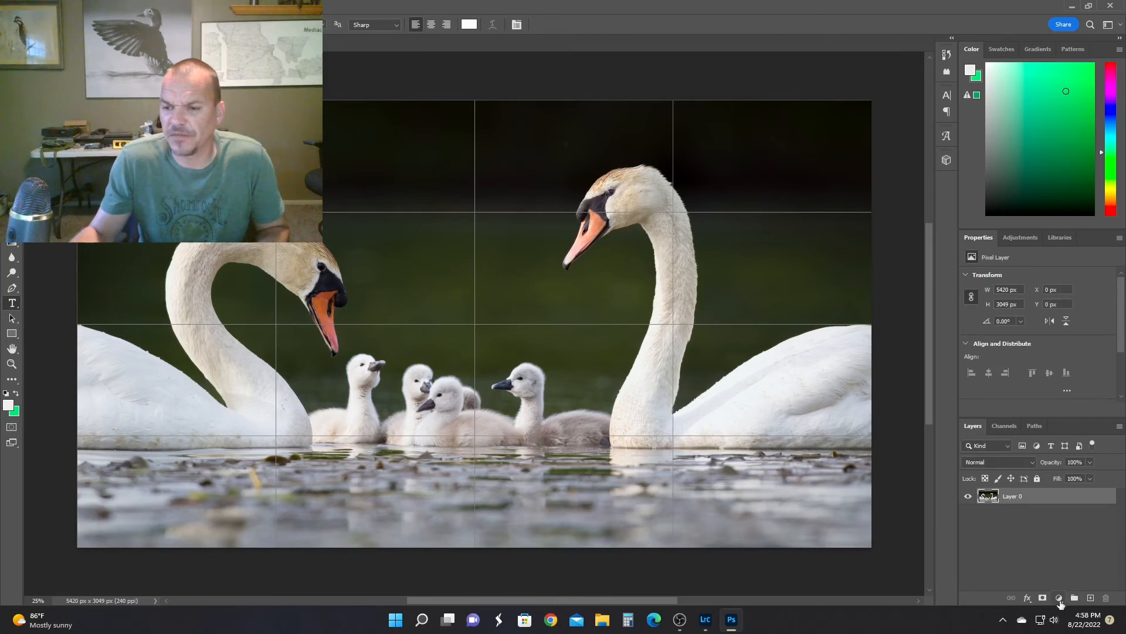
{"action": "left_click", "coordinate": [1059, 599]}
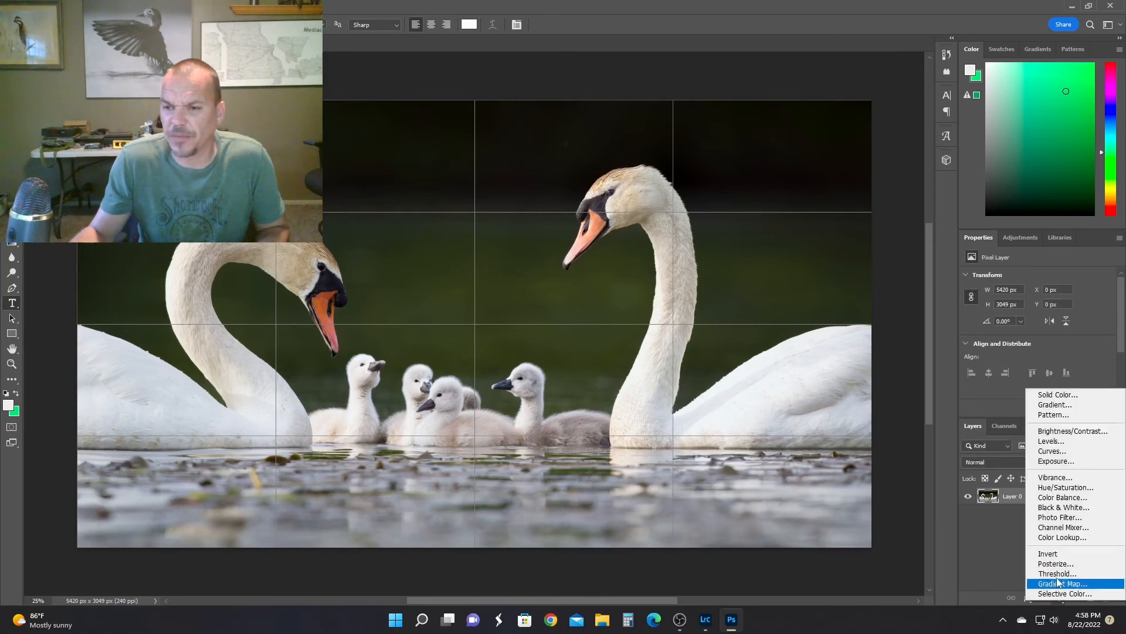
{"action": "left_click", "coordinate": [1060, 395]}
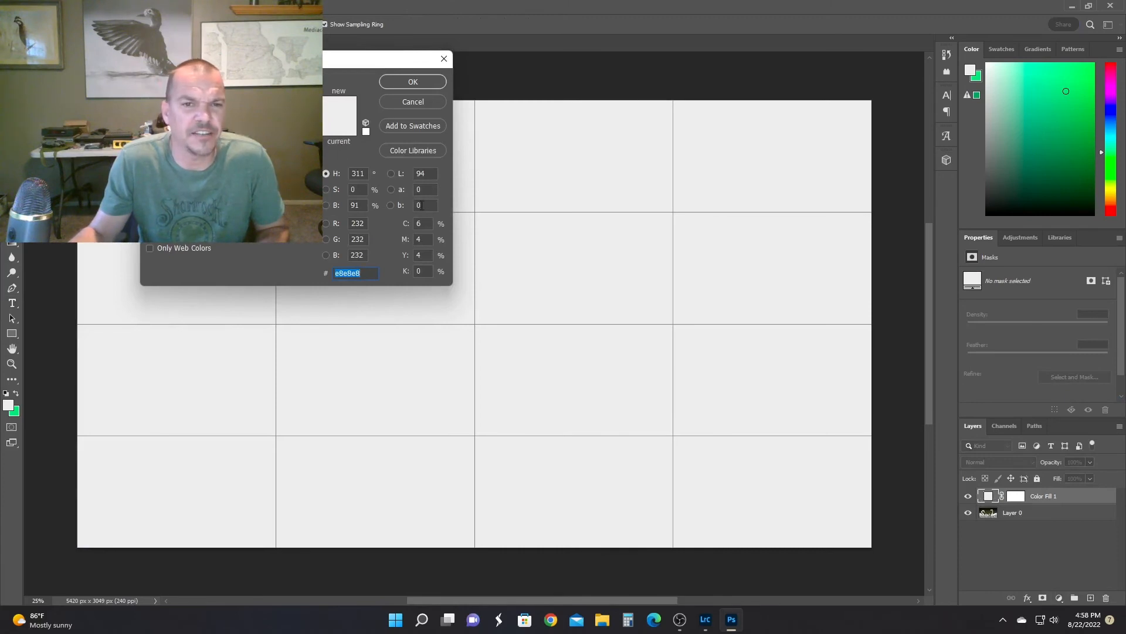
{"action": "type", "text": "ffffff"}
{"action": "key", "text": "Return"}
{"action": "left_click_drag", "start_coordinate": [1050, 495], "coordinate": [1063, 542]}
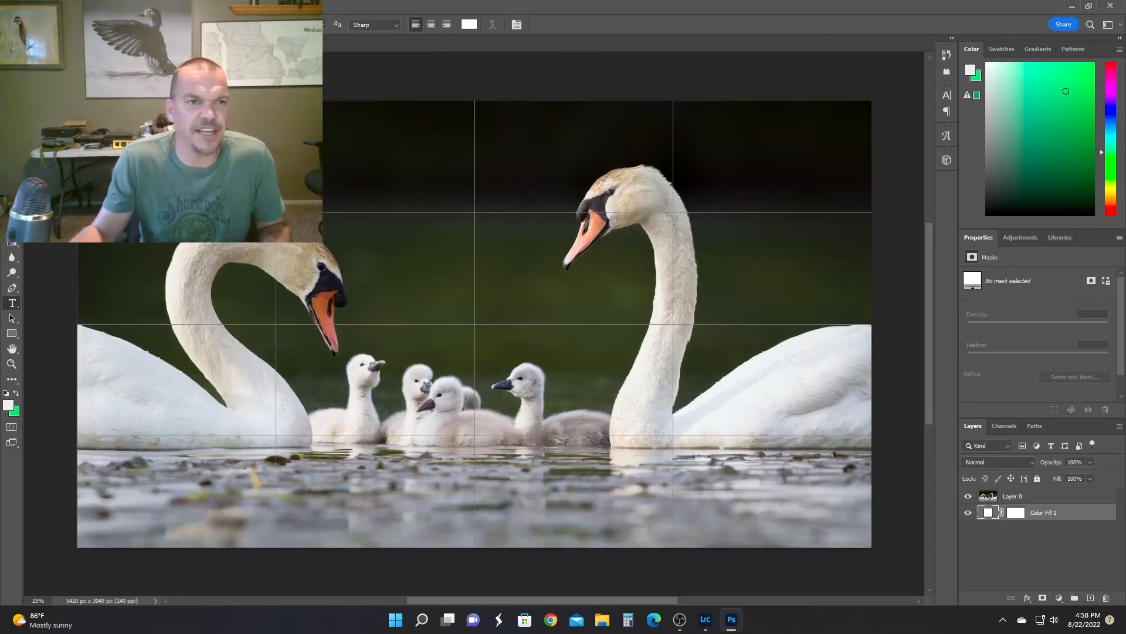
Step: Extend the canvas by 1200 pixels in both width and height so a white border surrounds the photo
{"action": "key", "text": "alt+l"}
{"action": "key", "text": "alt+ctrl+c"}
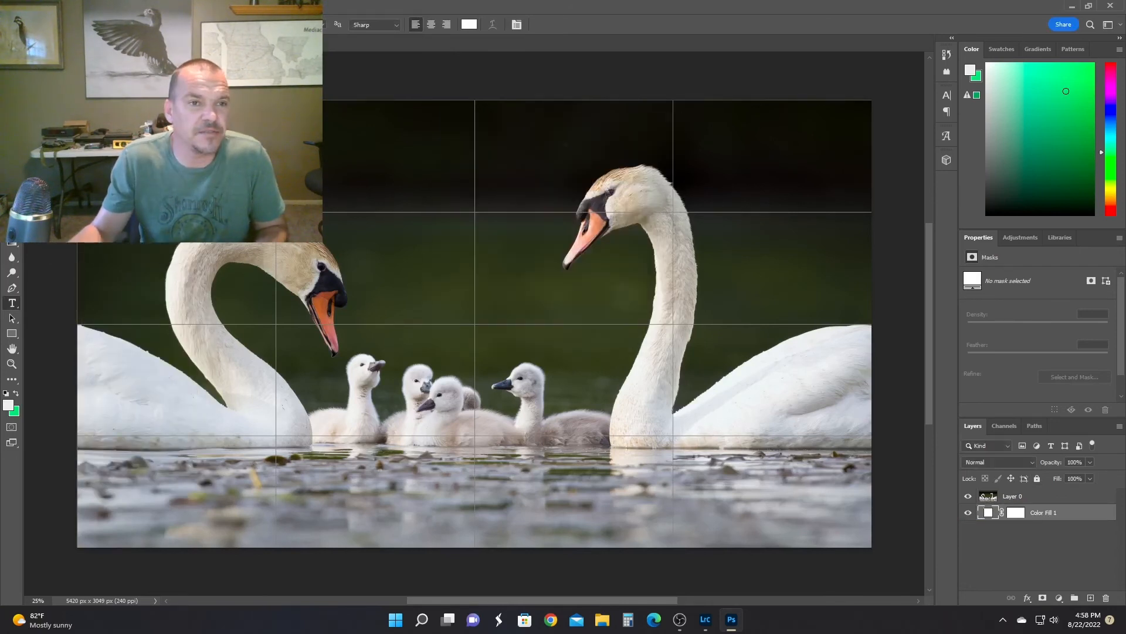
{"action": "type", "text": "1200"}
{"action": "key", "text": "Tab"}
{"action": "type", "text": "1200"}
{"action": "key", "text": "Return"}
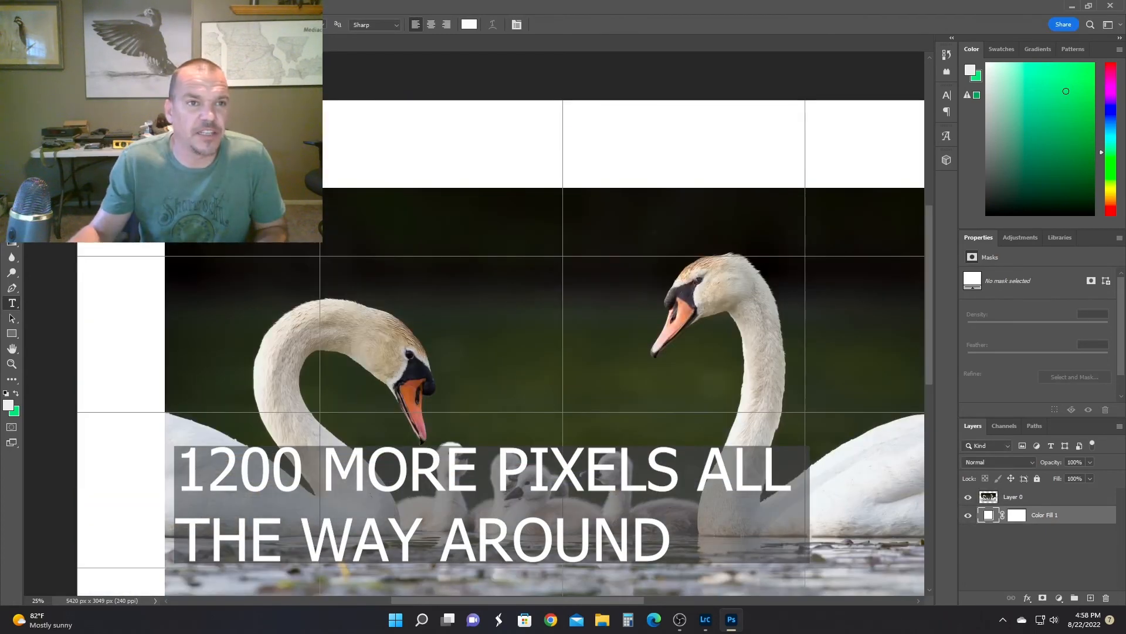
Step: Add a Drop Shadow effect to the swan photo layer so it stands out against the white border
{"action": "left_click", "coordinate": [196, 6]}
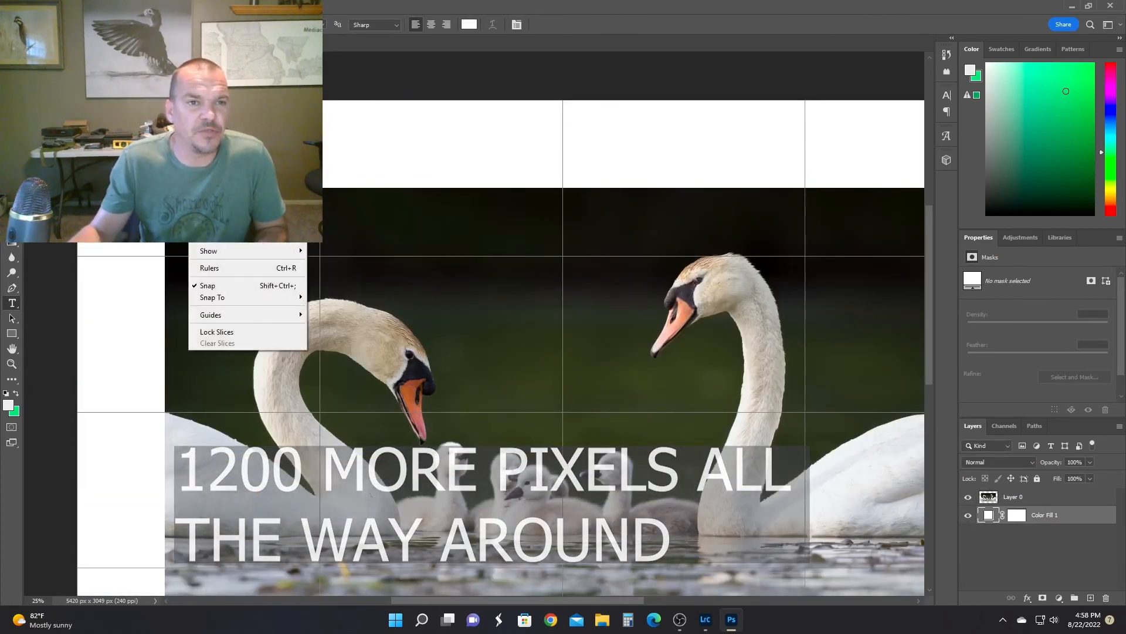
{"action": "left_click", "coordinate": [220, 116]}
{"action": "left_click", "coordinate": [1059, 500]}
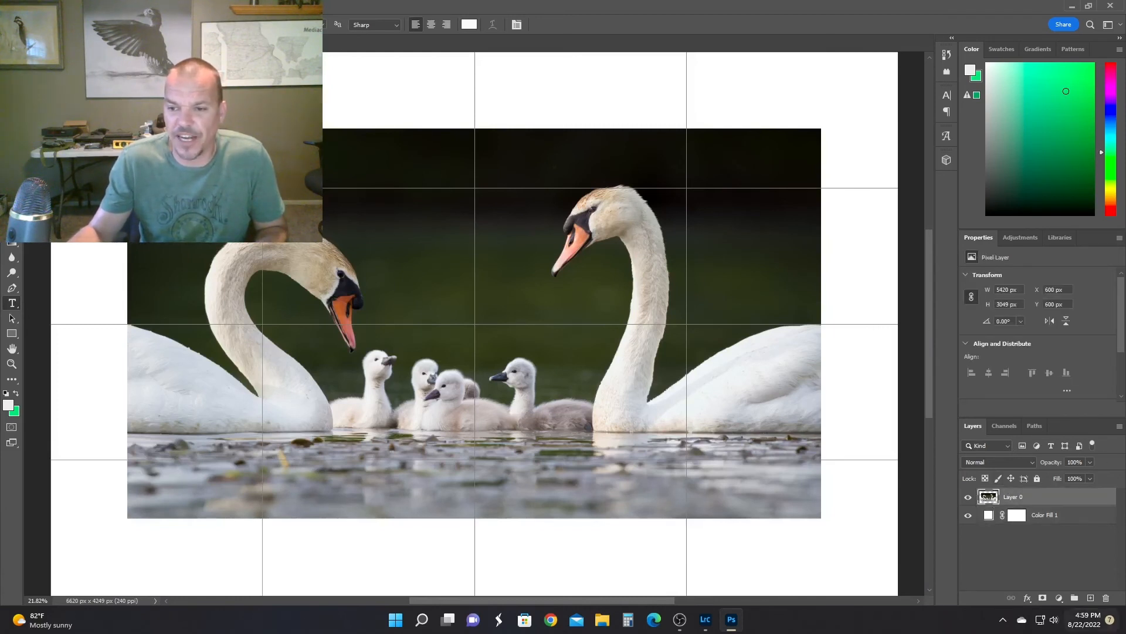
{"action": "left_click", "coordinate": [1028, 598]}
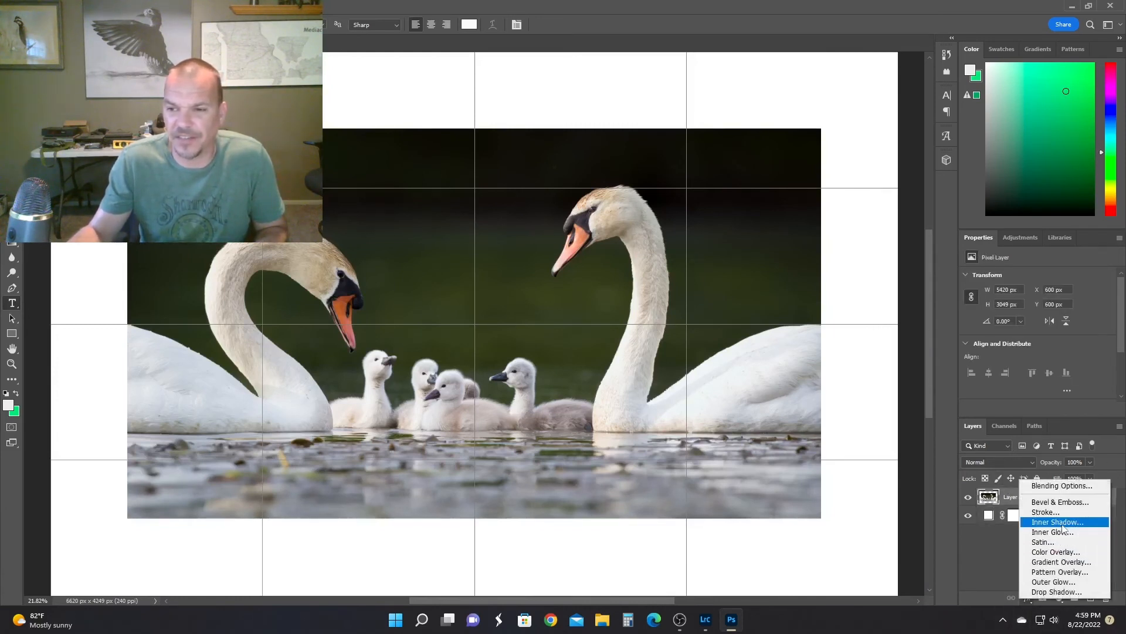
{"action": "left_click", "coordinate": [1056, 592]}
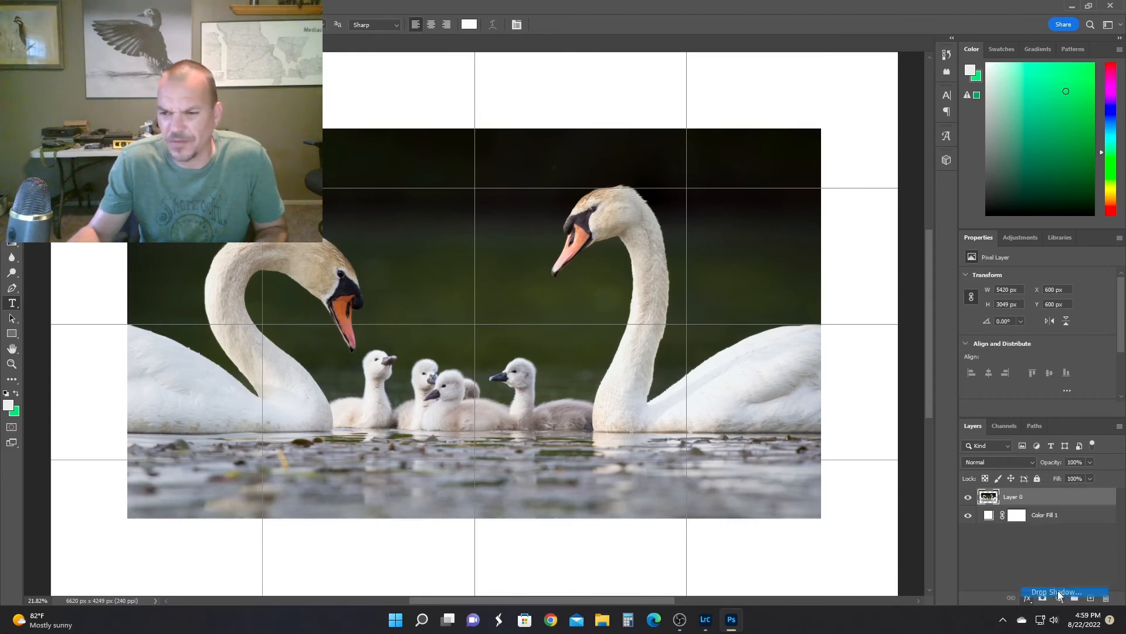
{"action": "key", "text": "Return"}
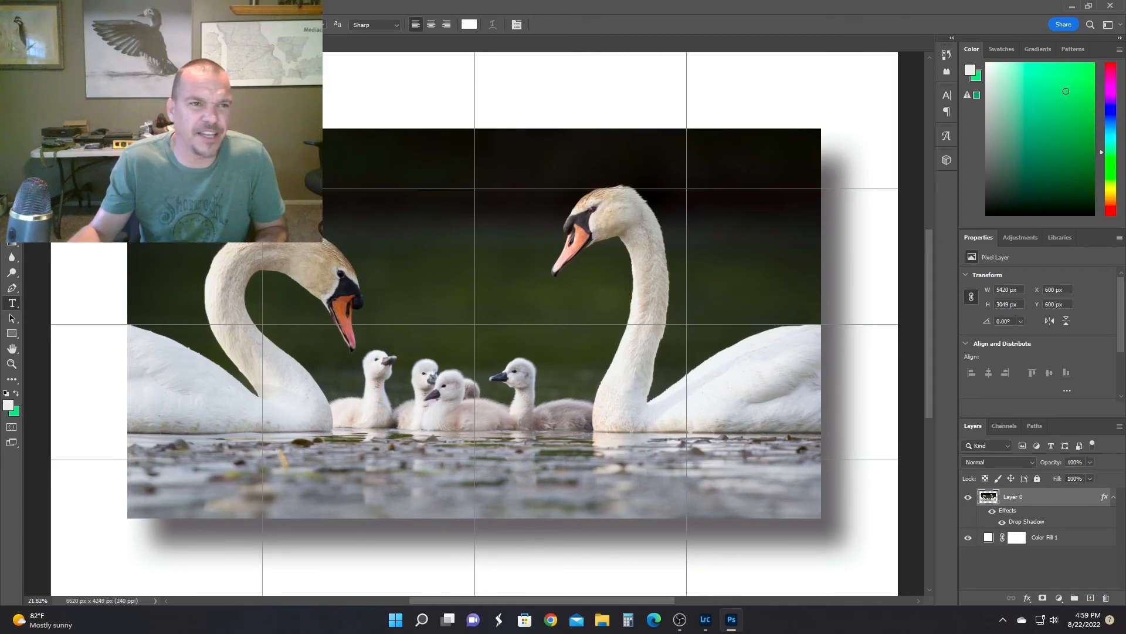
Step: Place the black signature PNG and scale it to about 543 px wide, centred in the white border below the photo
{"action": "left_click", "coordinate": [24, 7]}
{"action": "left_click", "coordinate": [45, 250]}
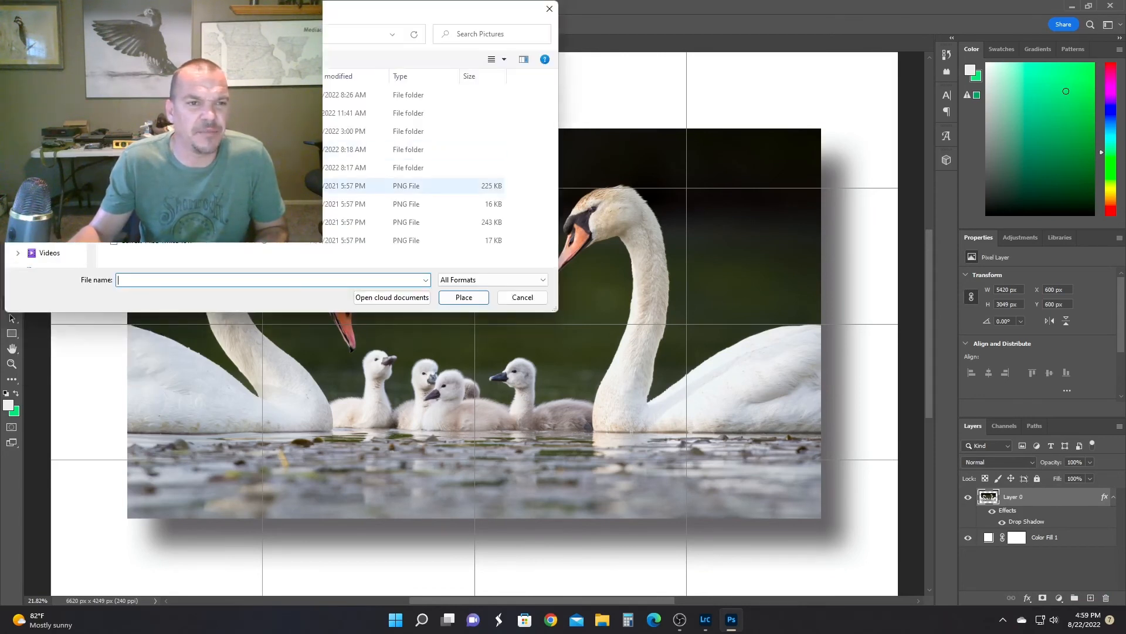
{"action": "left_click", "coordinate": [294, 185]}
{"action": "left_click", "coordinate": [463, 297]}
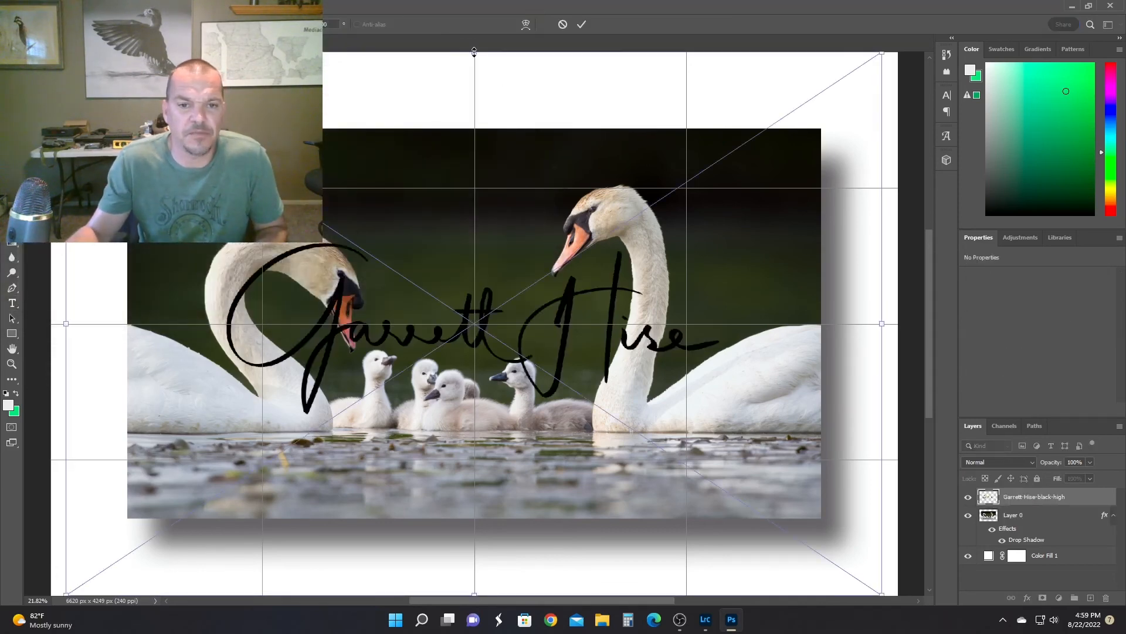
{"action": "left_click_drag", "start_coordinate": [474, 51], "coordinate": [493, 525]}
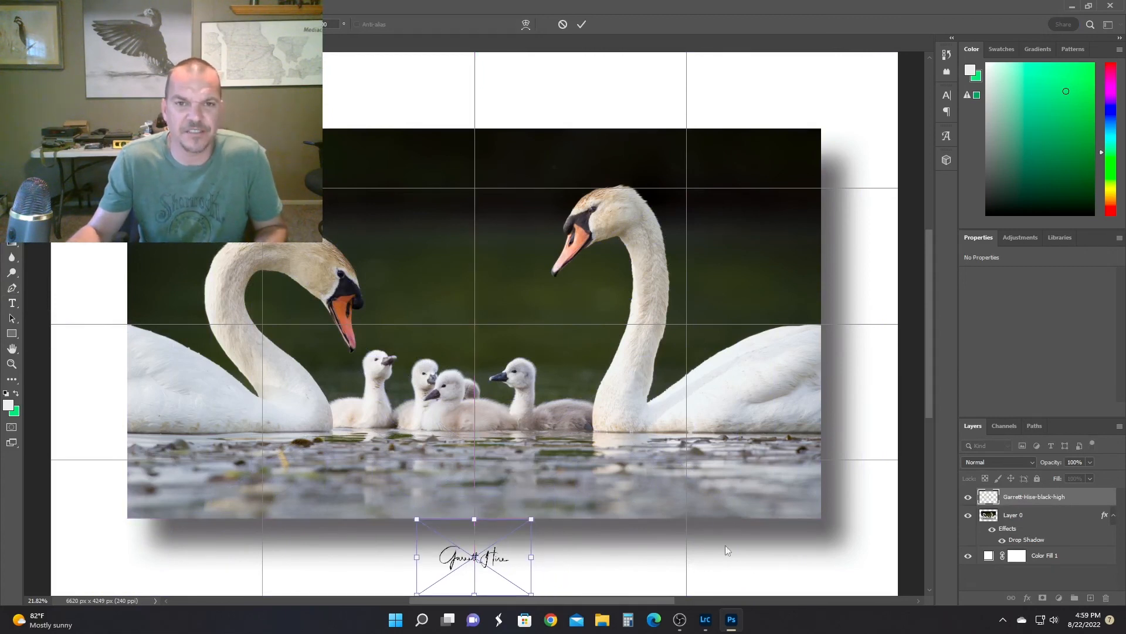
{"action": "left_click", "coordinate": [582, 25]}
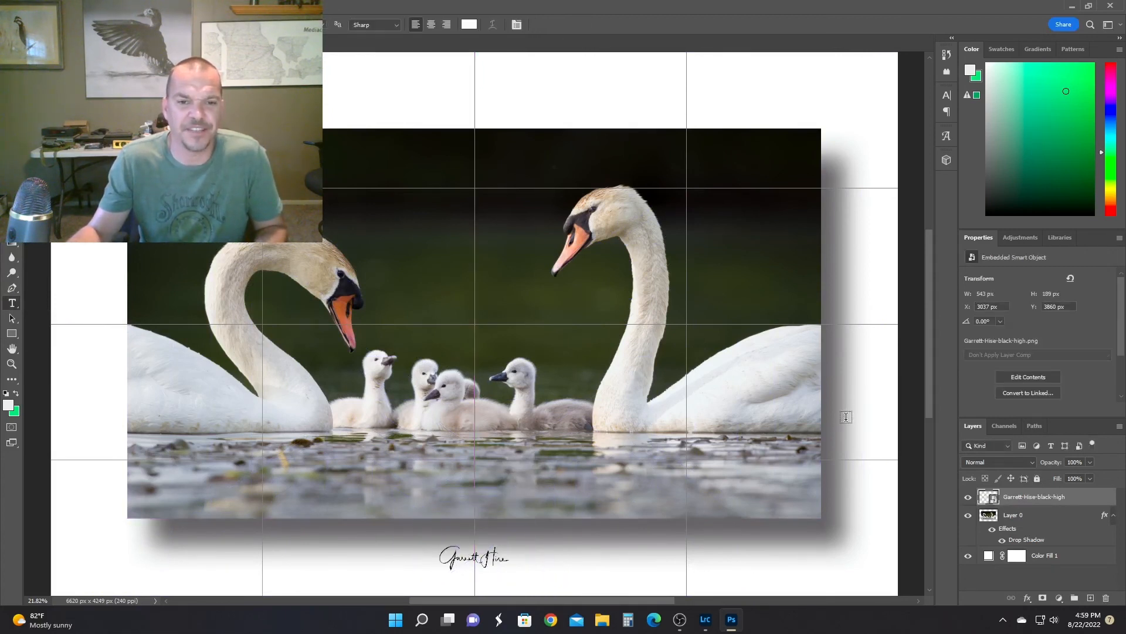
Step: Save the framed and signed photo, then close Photoshop to return to Lightroom Classic
{"action": "left_click", "coordinate": [27, 6]}
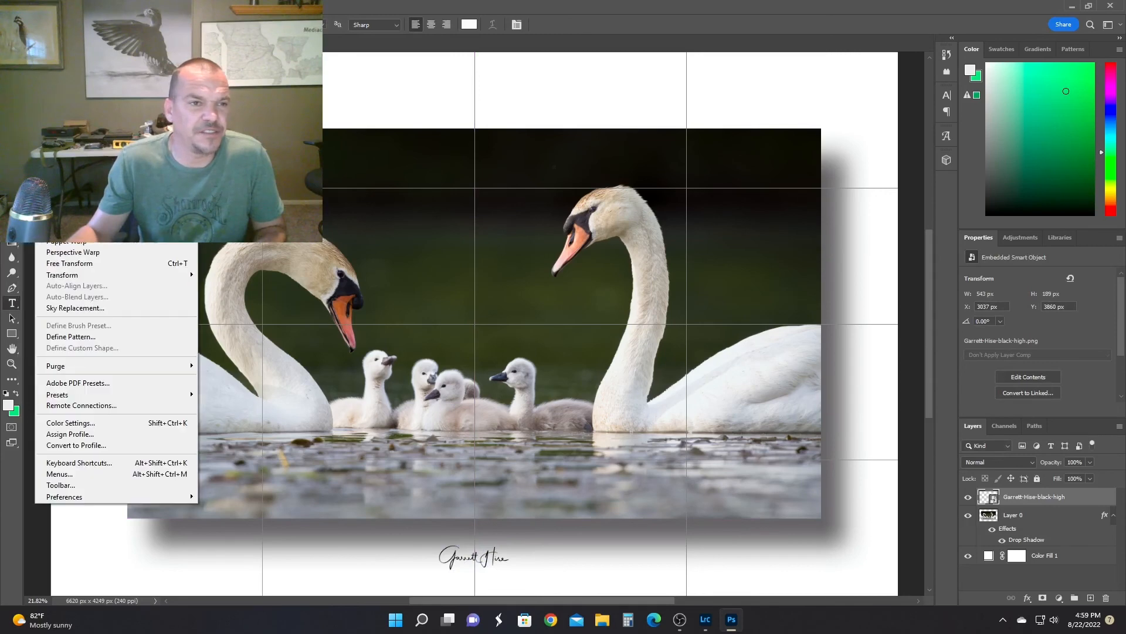
{"action": "left_click", "coordinate": [658, 153]}
{"action": "key", "text": "ctrl+s"}
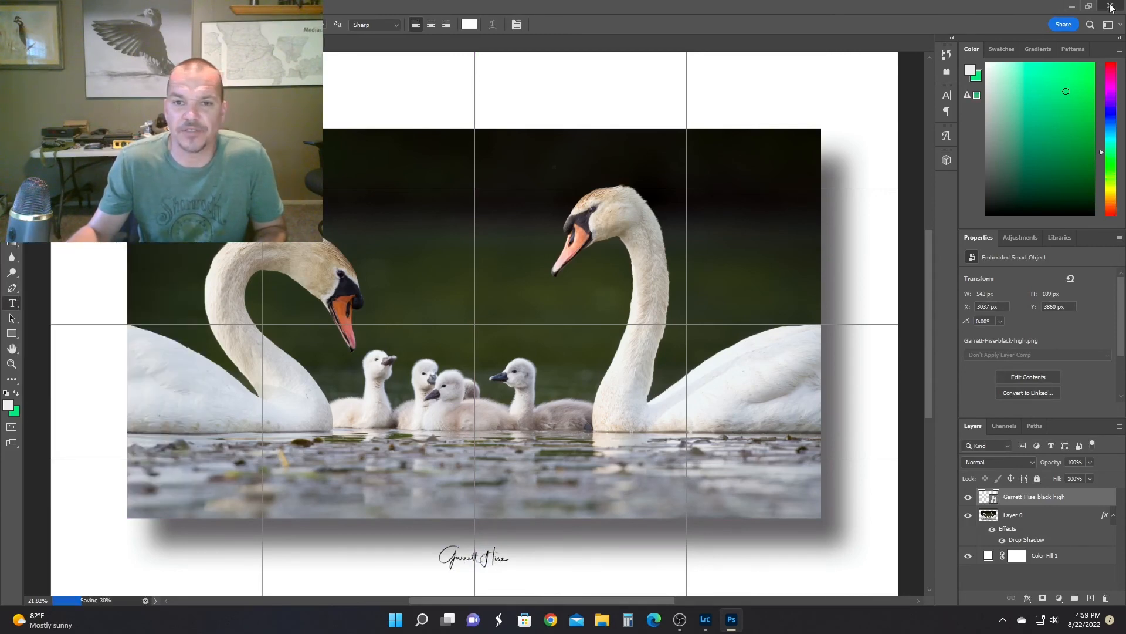
{"action": "left_click", "coordinate": [1110, 6]}
{"action": "left_click", "coordinate": [583, 237]}
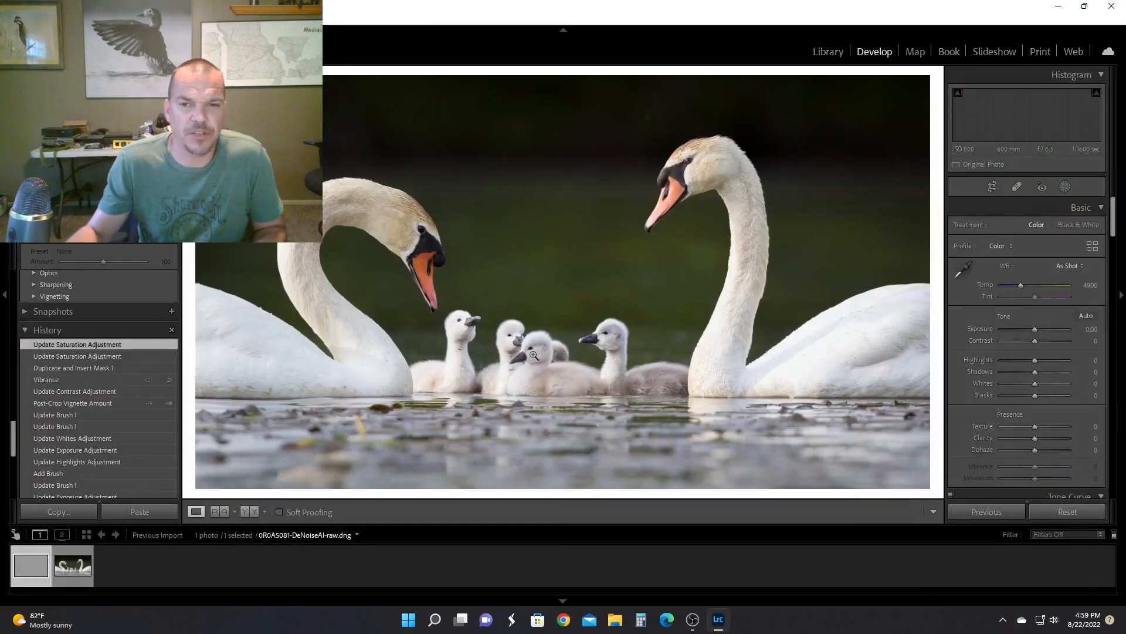